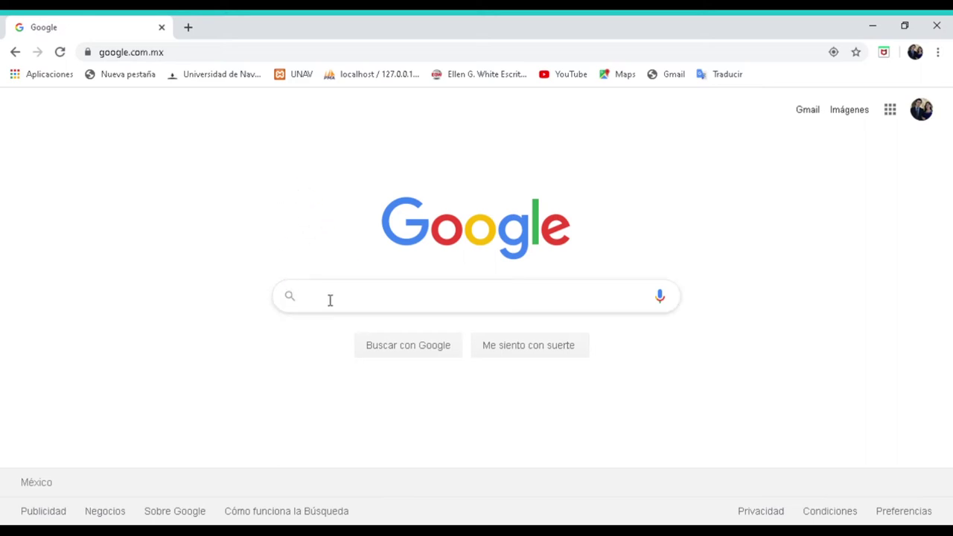
{"action": "left_click", "coordinate": [180, 56]}
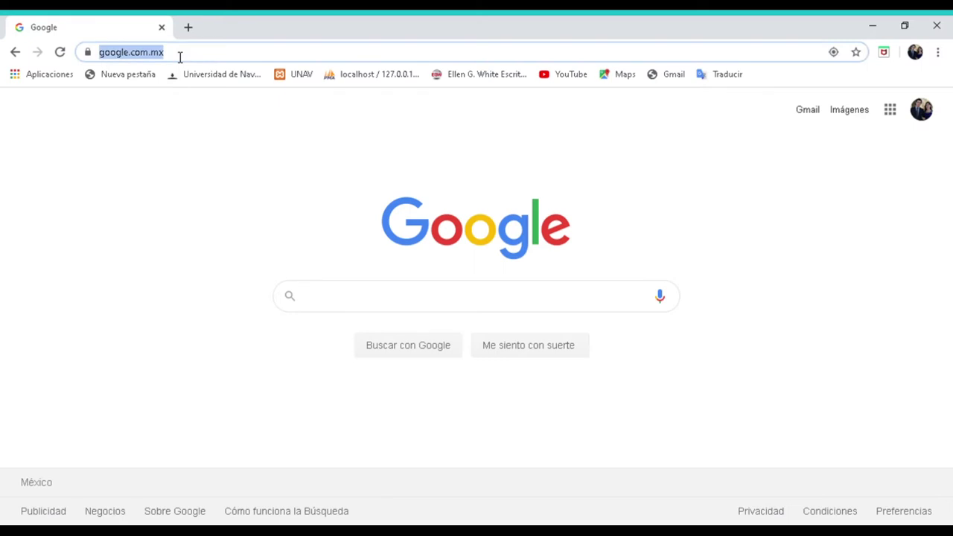
{"action": "key", "text": "BackSpace"}
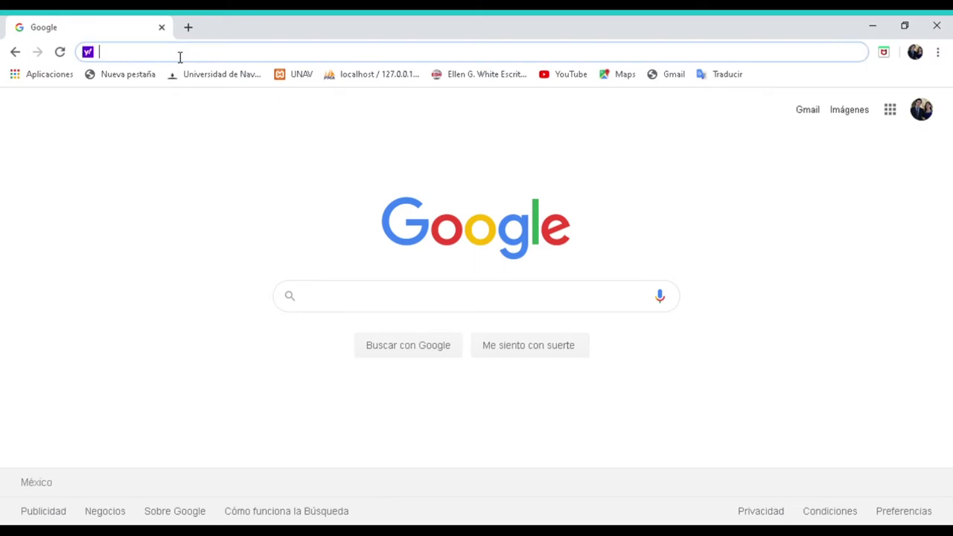
{"action": "type", "text": "ht"}
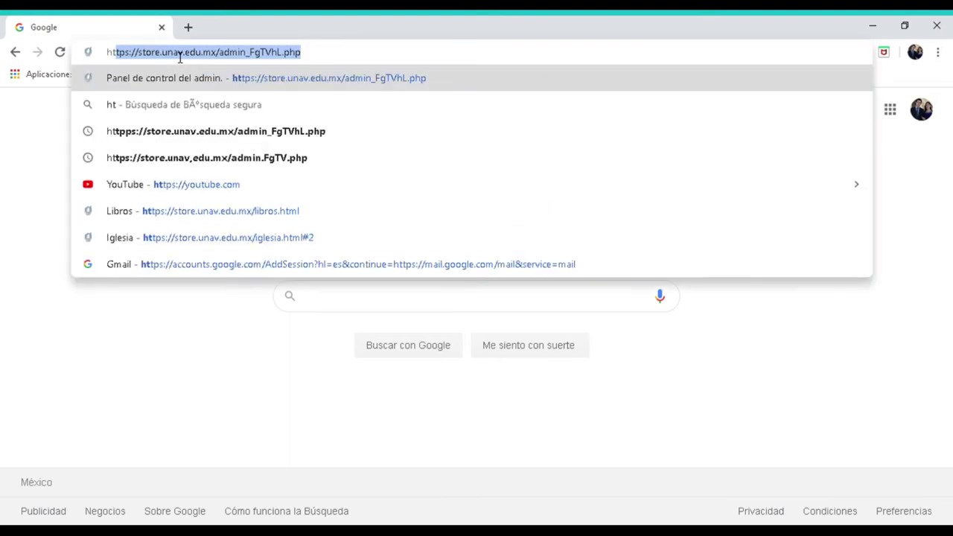
{"action": "type", "text": "tp"}
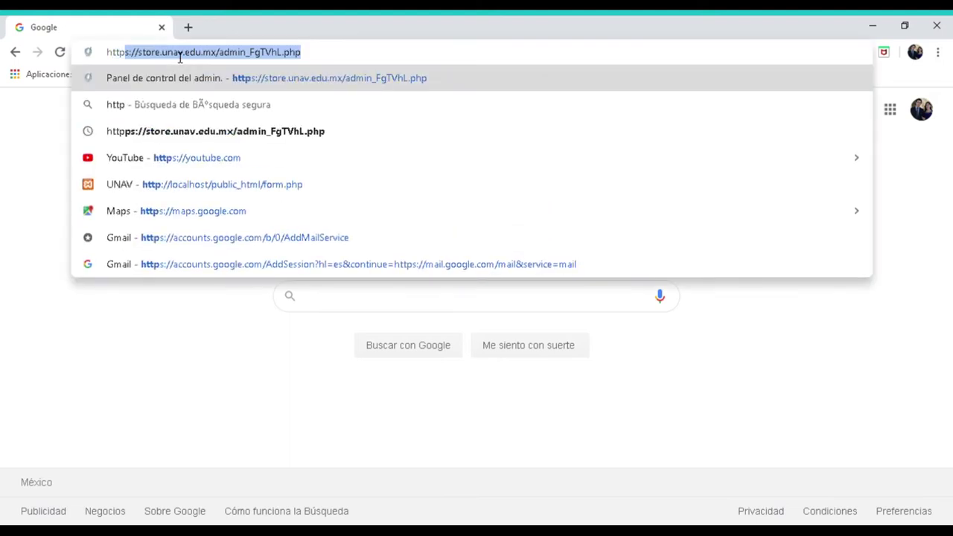
{"action": "type", "text": "s"}
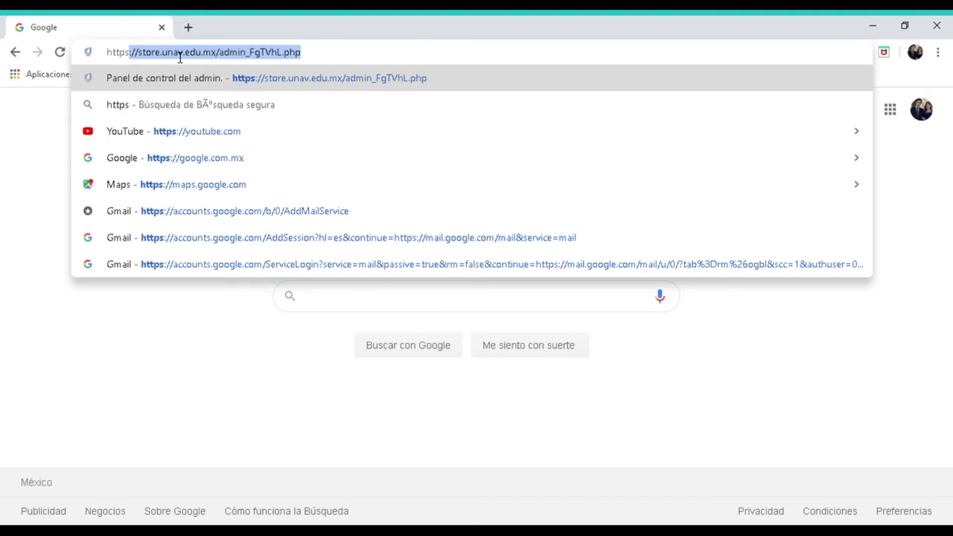
{"action": "type", "text": "/"}
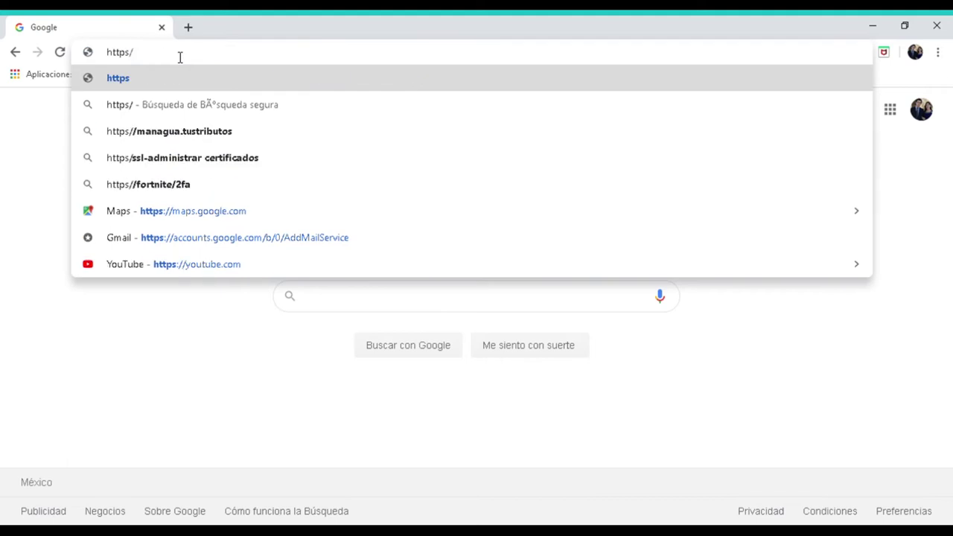
{"action": "key", "text": "BackSpace"}
{"action": "type", "text": ":"}
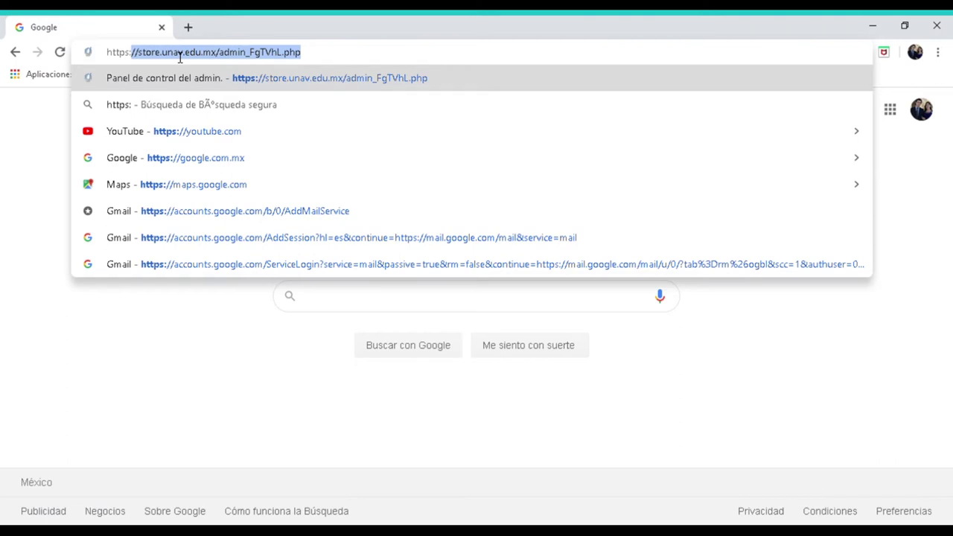
{"action": "type", "text": "//"}
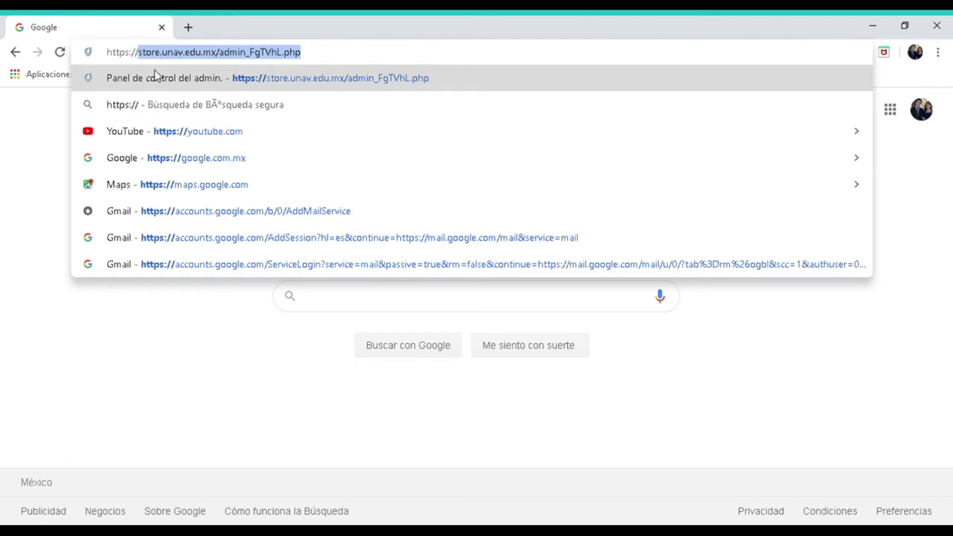
{"action": "left_click", "coordinate": [218, 56]}
{"action": "left_click_drag", "start_coordinate": [217, 56], "coordinate": [310, 64]}
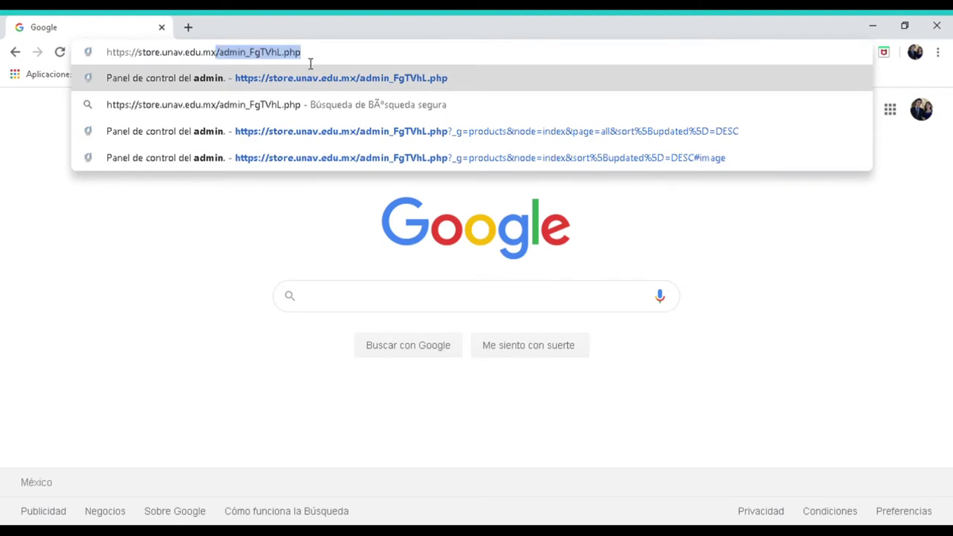
{"action": "key", "text": "BackSpace"}
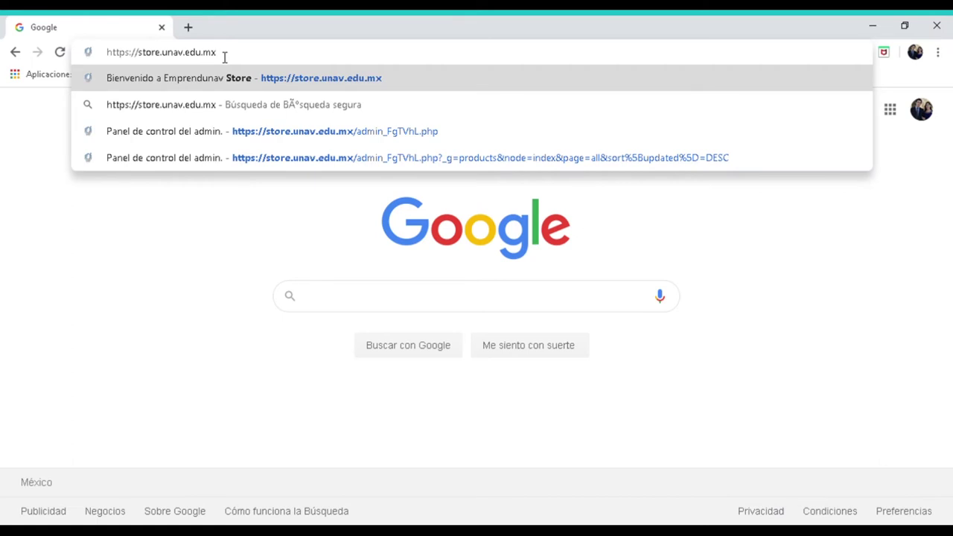
{"action": "key", "text": "Return"}
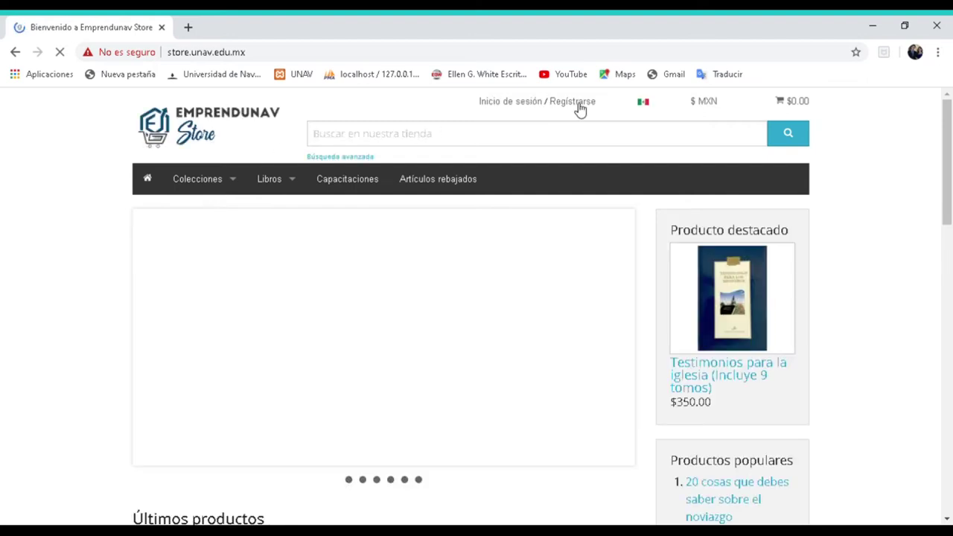
{"action": "left_click", "coordinate": [524, 102]}
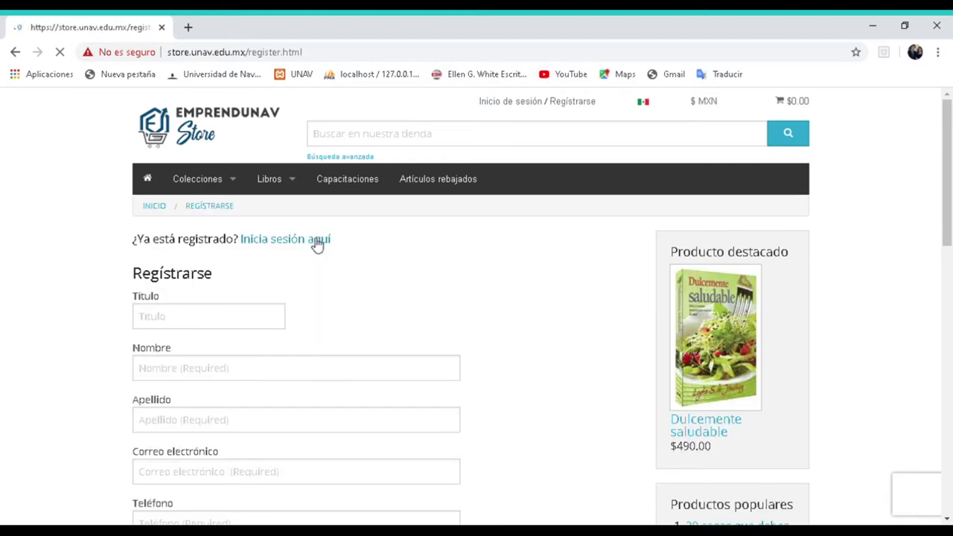
- Enter 'estudiante enfe' as the account title in the sign-up form
{"action": "scroll", "coordinate": [319, 243], "scroll_direction": "down", "scroll_amount": 3}
{"action": "scroll", "coordinate": [159, 182], "scroll_direction": "up", "scroll_amount": 1}
{"action": "left_click", "coordinate": [159, 183]}
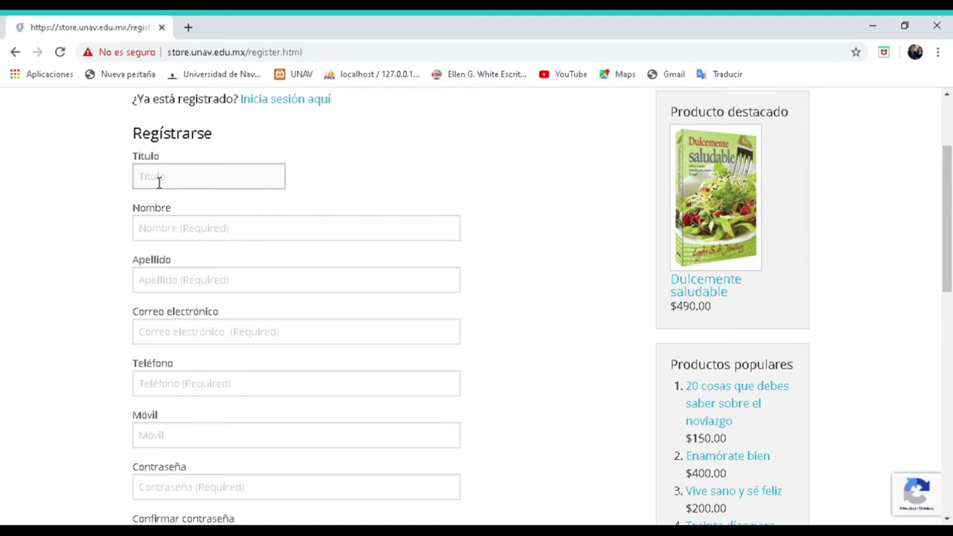
{"action": "type", "text": "estudiante enfe"}
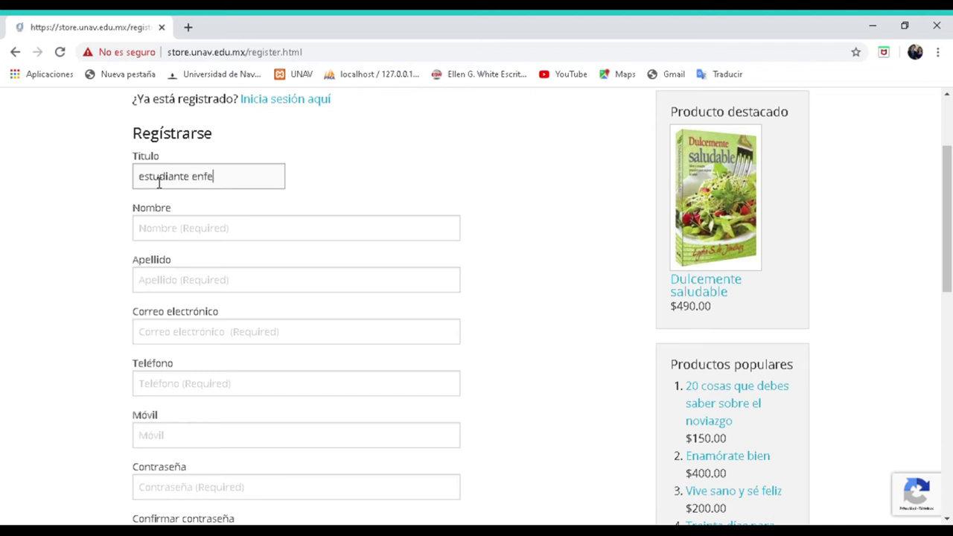
- Fill in the registrant's first name and last name
{"action": "left_click", "coordinate": [159, 232]}
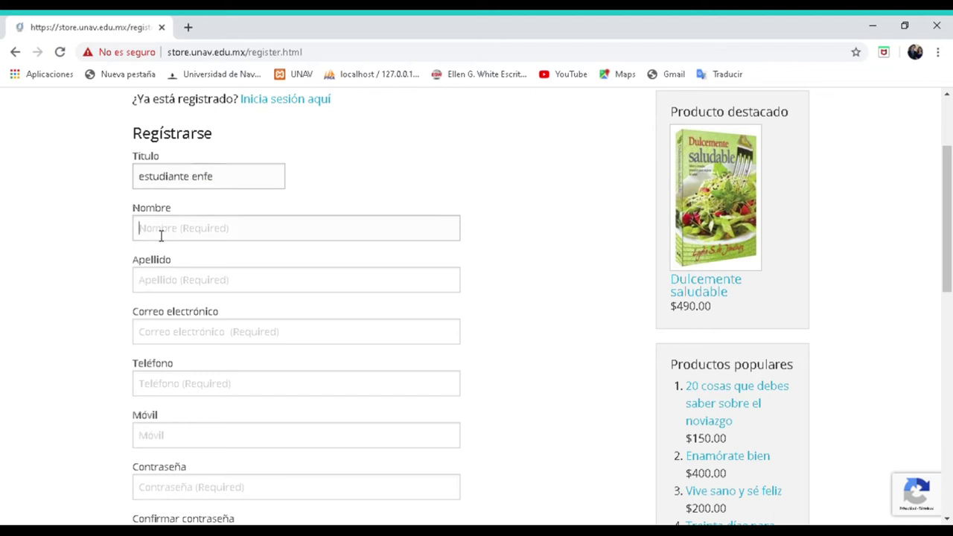
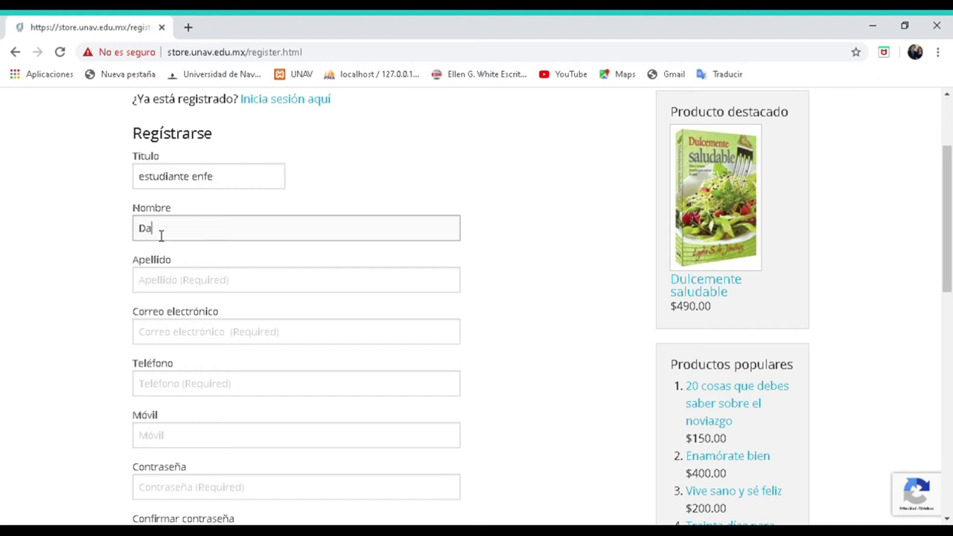
{"action": "left_click", "coordinate": [162, 289]}
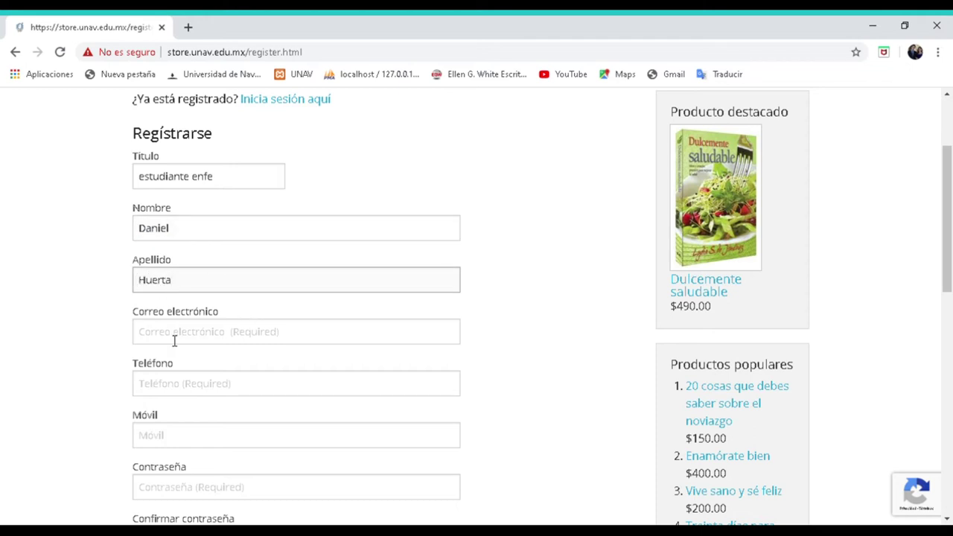
{"action": "scroll", "coordinate": [174, 341], "scroll_direction": "down", "scroll_amount": 2}
{"action": "left_click", "coordinate": [178, 195]}
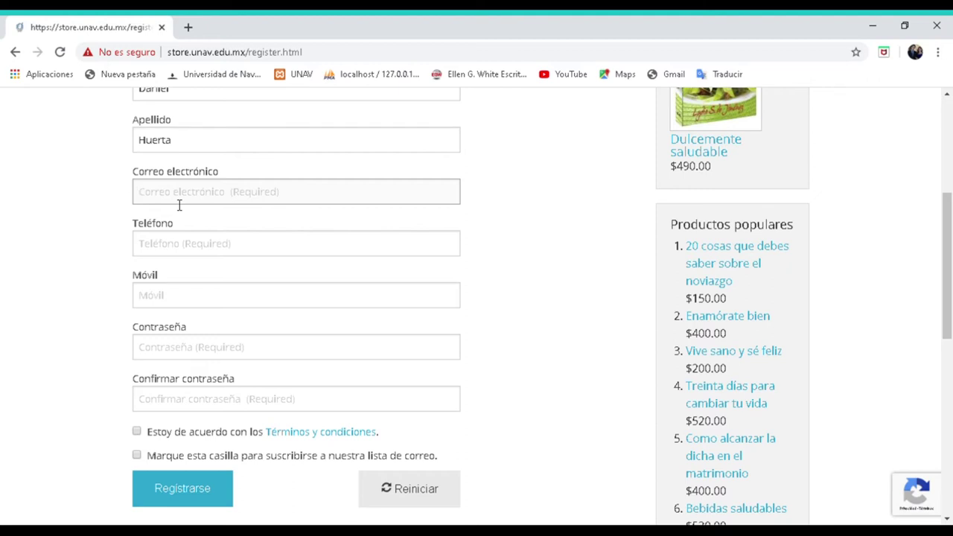
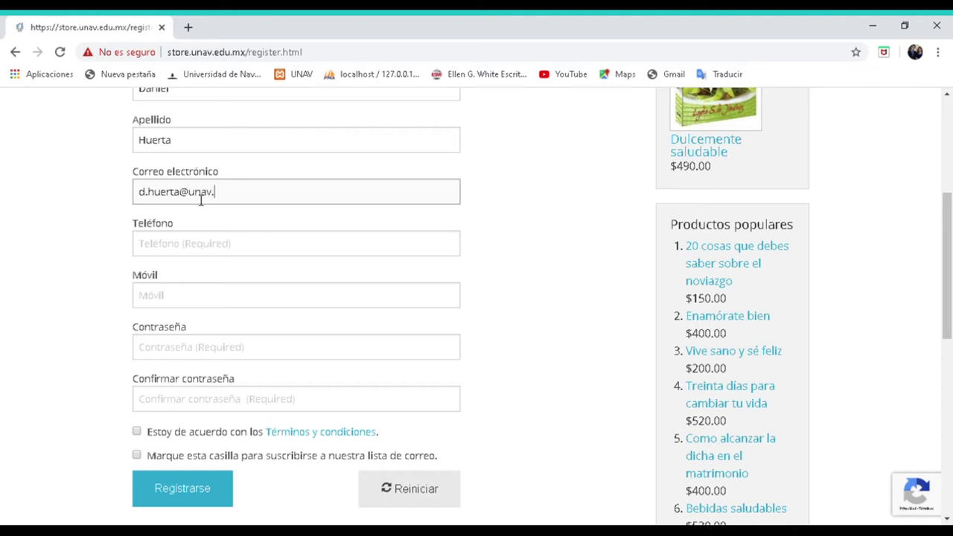
- Fill in the registrant's phone and mobile numbers
{"action": "left_click", "coordinate": [151, 252]}
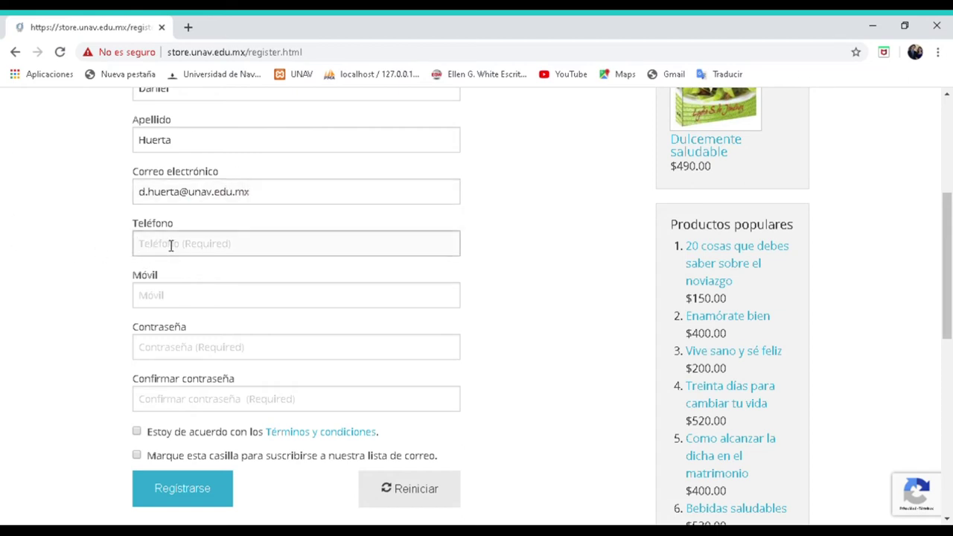
{"action": "left_click", "coordinate": [179, 298]}
{"action": "left_click", "coordinate": [170, 249]}
{"action": "left_click", "coordinate": [165, 301]}
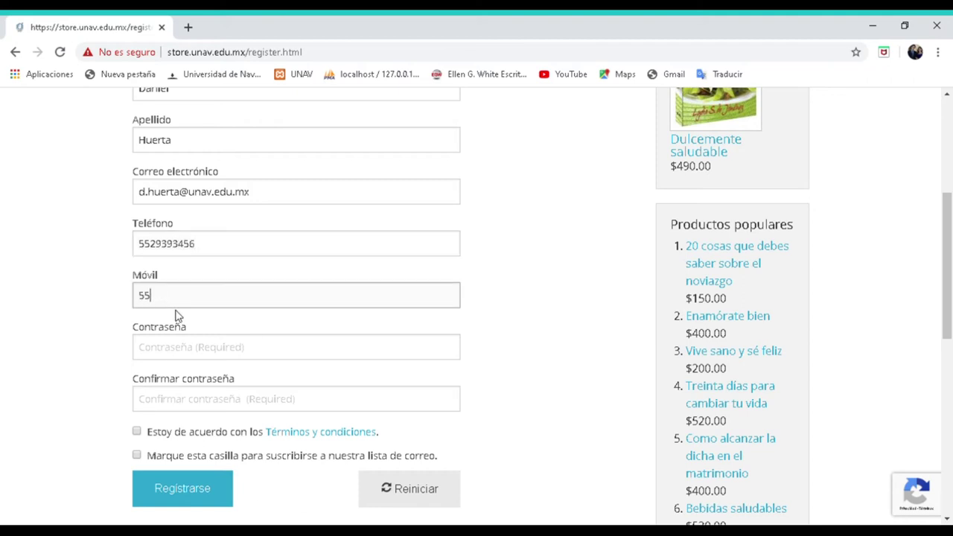
- Type the account password
{"action": "left_click", "coordinate": [176, 350]}
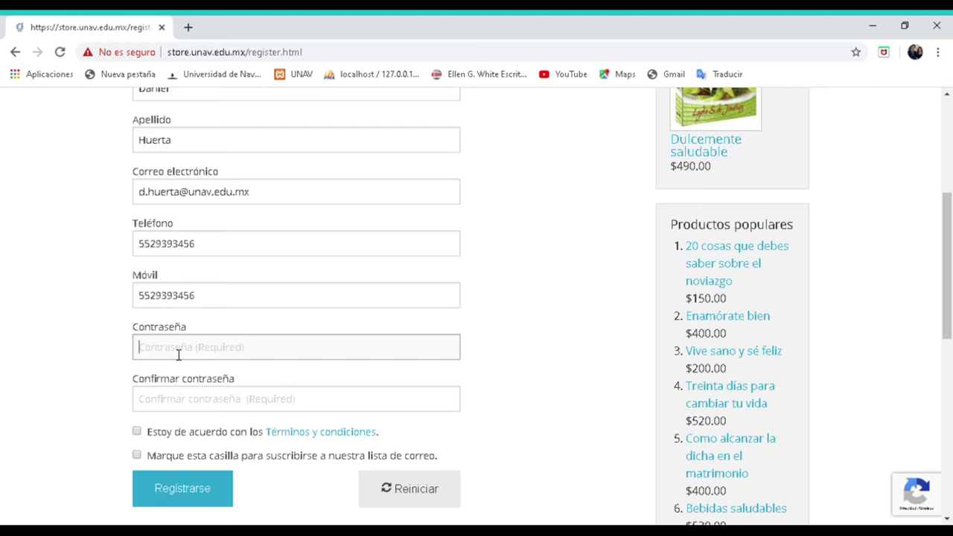
{"action": "left_click", "coordinate": [179, 355]}
{"action": "type", "text": "••••••••••"}
{"action": "scroll", "coordinate": [197, 316], "scroll_direction": "down", "scroll_amount": 2}
- Confirm the password, accept the terms, subscribe to the mailing list and submit registration
{"action": "left_click", "coordinate": [169, 271]}
{"action": "left_click", "coordinate": [174, 277]}
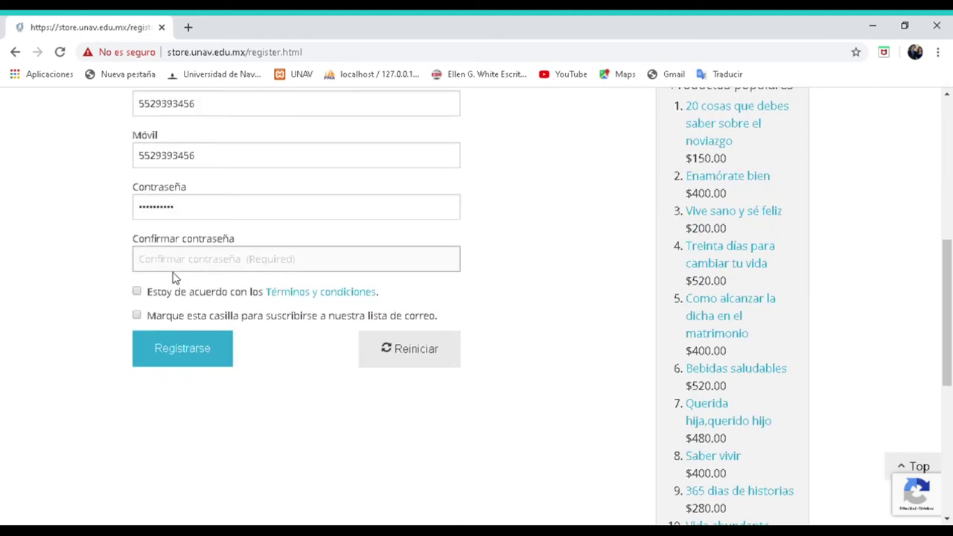
{"action": "type", "text": "••••••"}
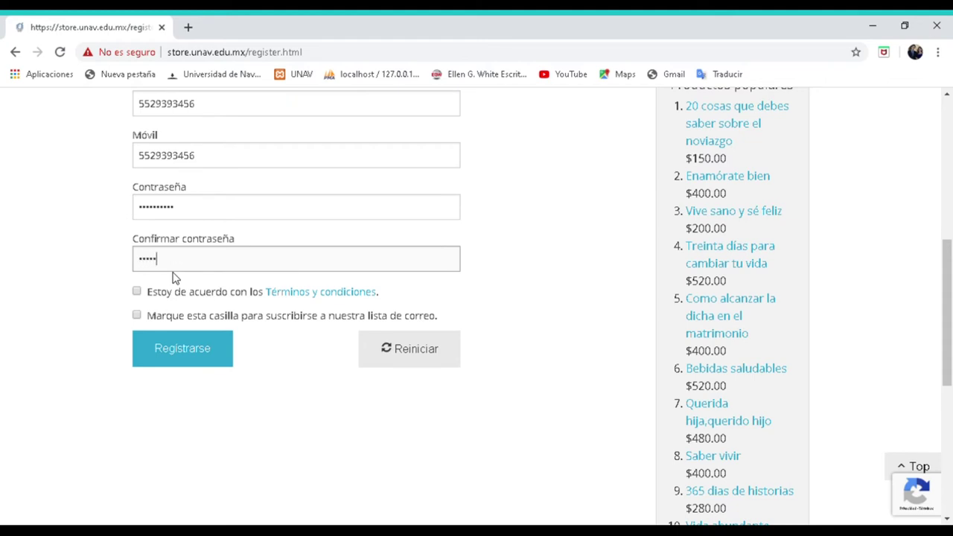
{"action": "type", "text": "••••"}
{"action": "scroll", "coordinate": [183, 270], "scroll_direction": "down", "scroll_amount": 1}
{"action": "scroll", "coordinate": [184, 265], "scroll_direction": "down", "scroll_amount": 2}
{"action": "left_click", "coordinate": [137, 151]}
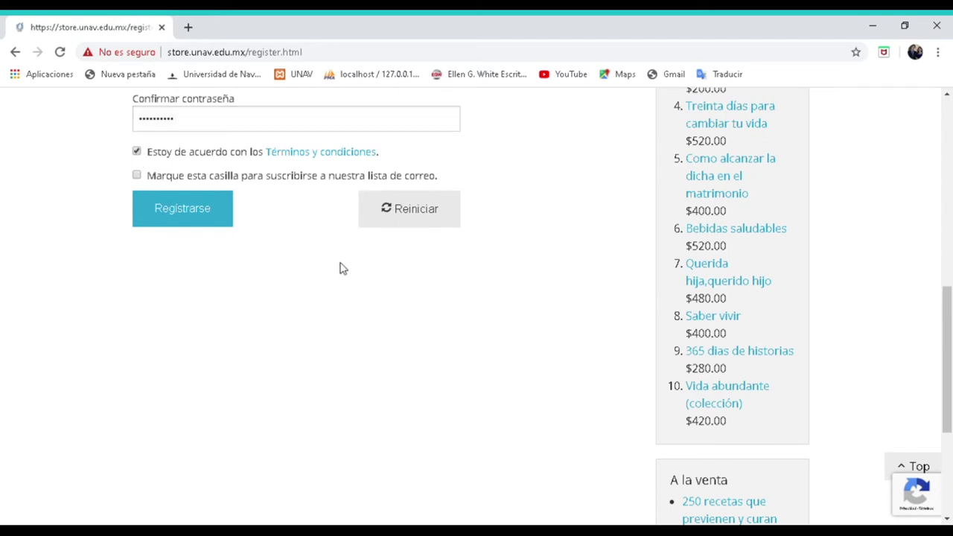
{"action": "left_click", "coordinate": [137, 176]}
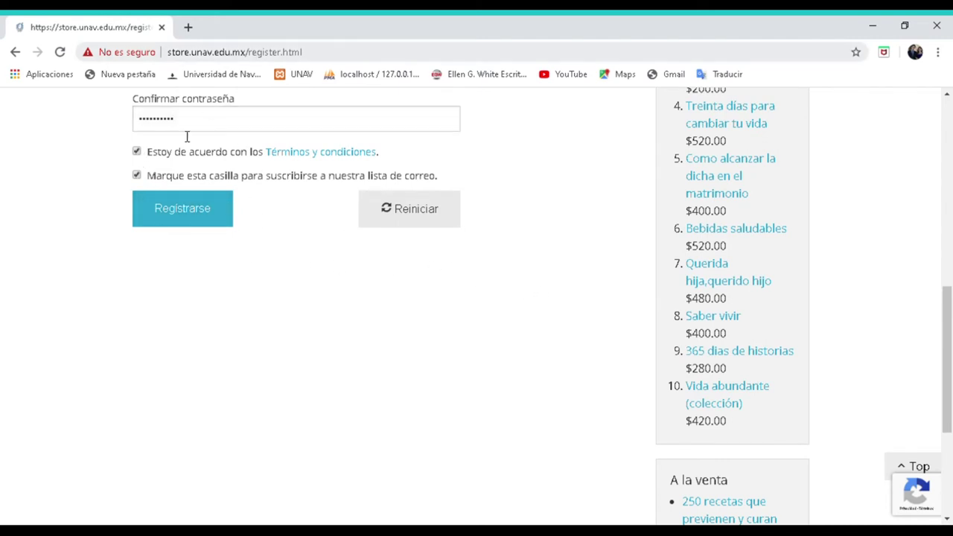
{"action": "left_click", "coordinate": [189, 216]}
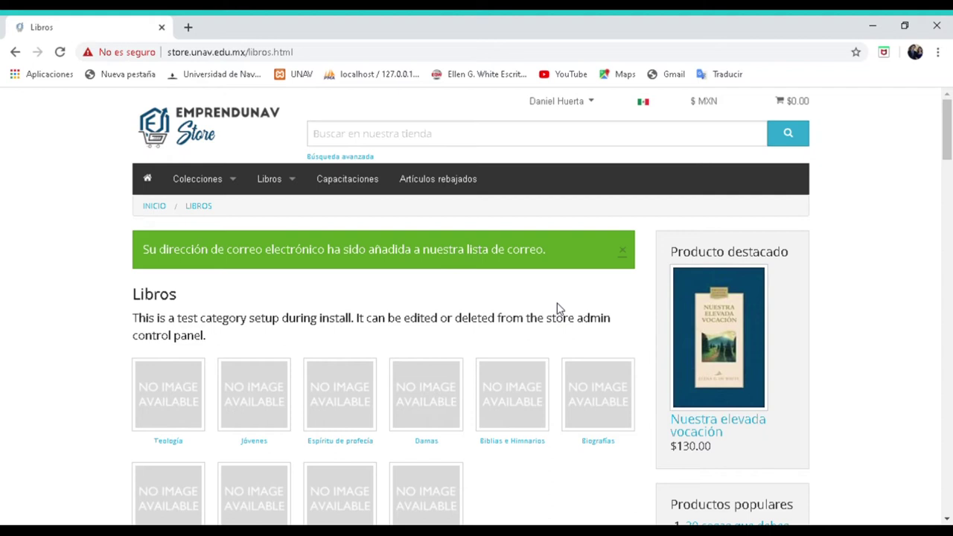
- Browse Colecciones to the Hogar y familia book collection
{"action": "scroll", "coordinate": [506, 274], "scroll_direction": "down", "scroll_amount": 1}
{"action": "scroll", "coordinate": [476, 261], "scroll_direction": "up", "scroll_amount": 1}
{"action": "mouse_move", "coordinate": [198, 193]}
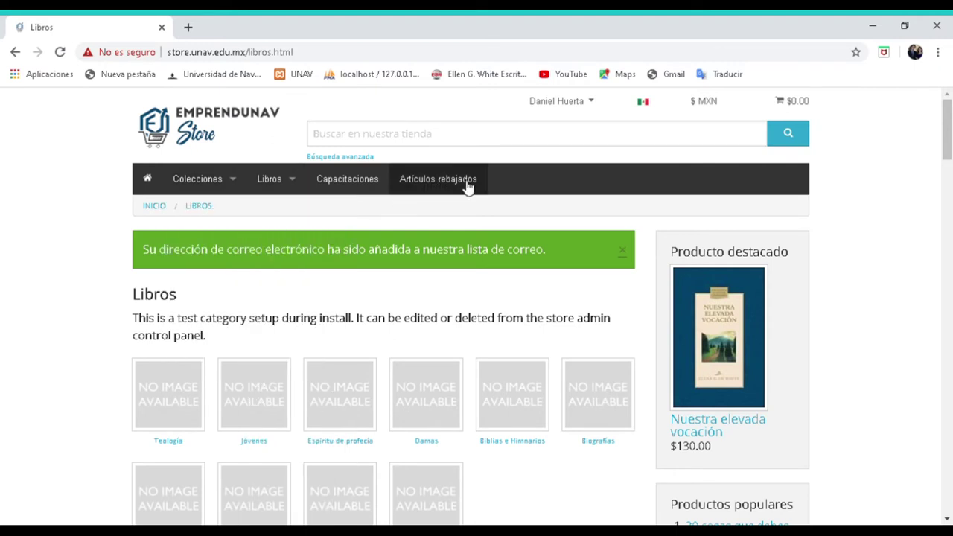
{"action": "left_click", "coordinate": [234, 183]}
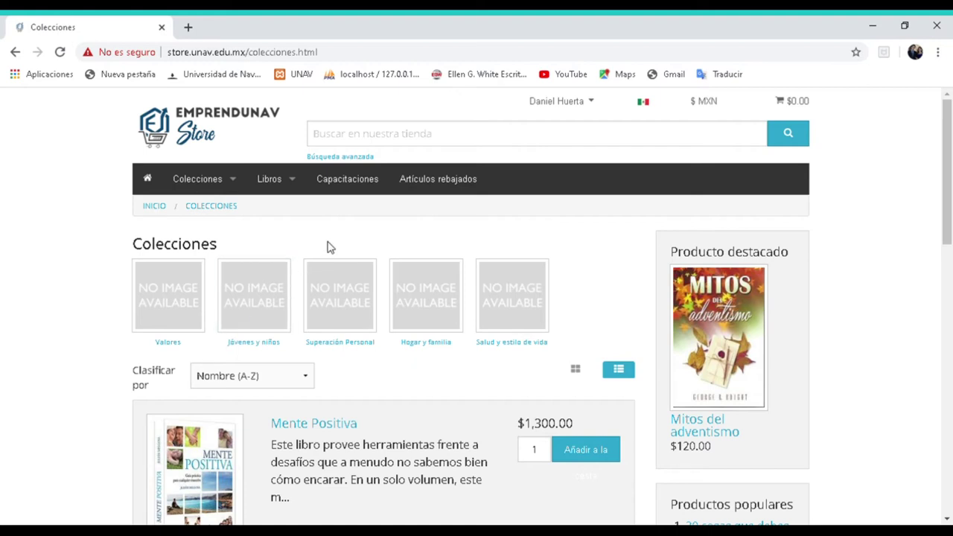
{"action": "scroll", "coordinate": [336, 219], "scroll_direction": "down", "scroll_amount": 4}
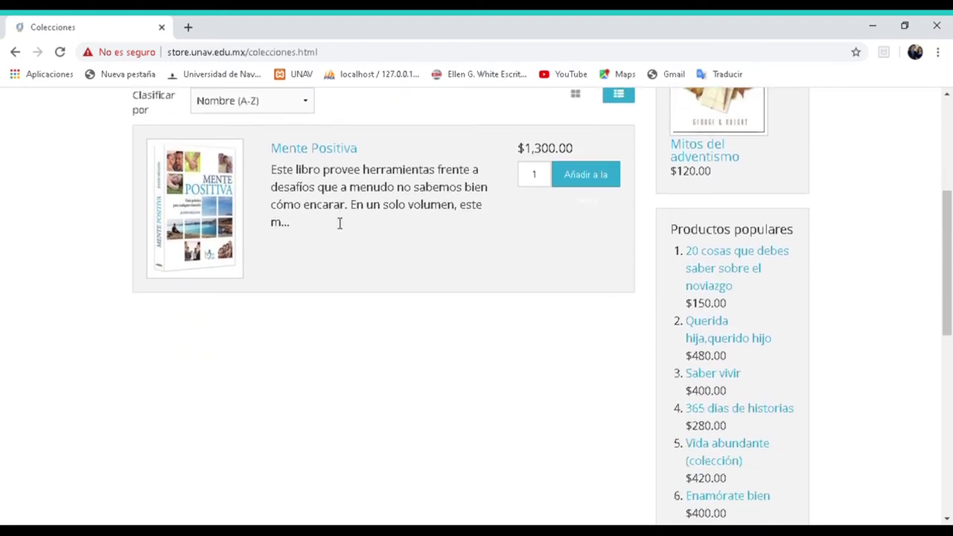
{"action": "scroll", "coordinate": [339, 223], "scroll_direction": "up", "scroll_amount": 4}
{"action": "mouse_move", "coordinate": [223, 192]}
{"action": "left_click", "coordinate": [229, 327]}
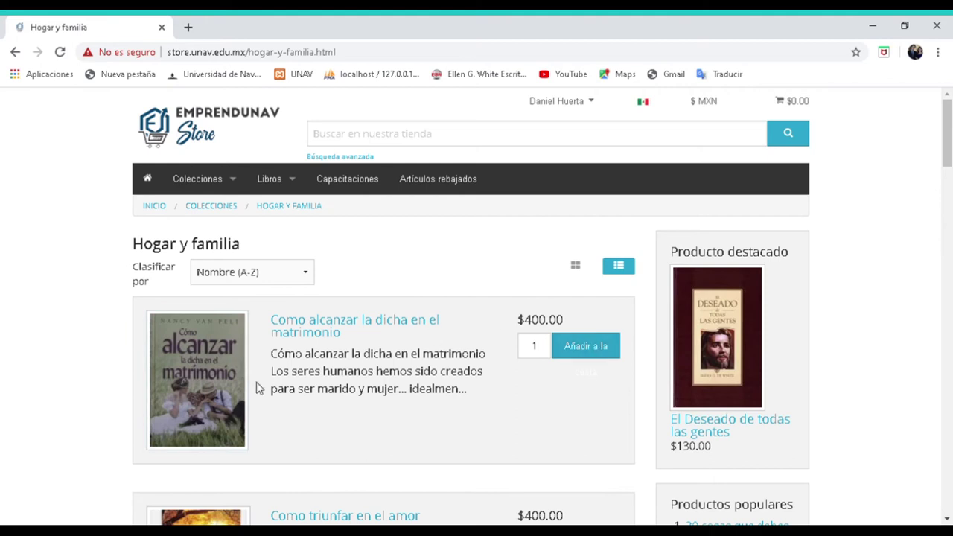
- Add 'Como alcanzar la dicha en el matrimonio' to the cart and start secure checkout
{"action": "left_click", "coordinate": [609, 355]}
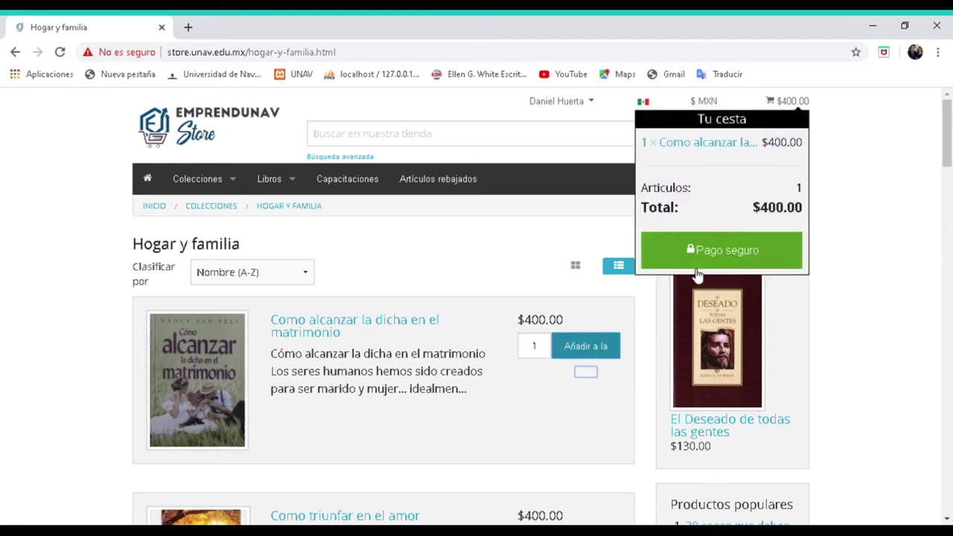
{"action": "left_click", "coordinate": [699, 257]}
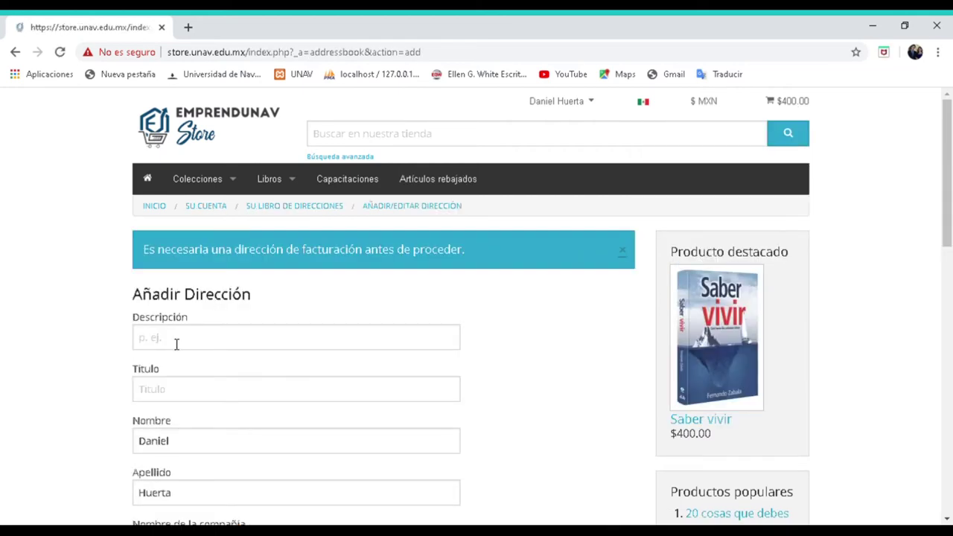
{"action": "left_click", "coordinate": [177, 341]}
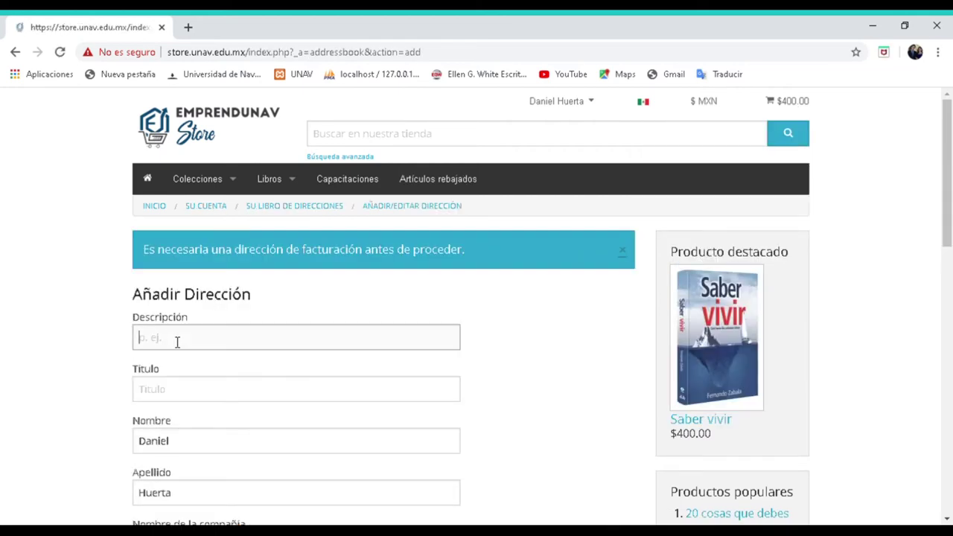
- Give the address description 'pedido libro fam.' and title 'como alcanzar la dicha en el matrimonio'
{"action": "type", "text": "pedido libro fam."}
{"action": "left_click", "coordinate": [182, 395]}
{"action": "type", "text": "como"}
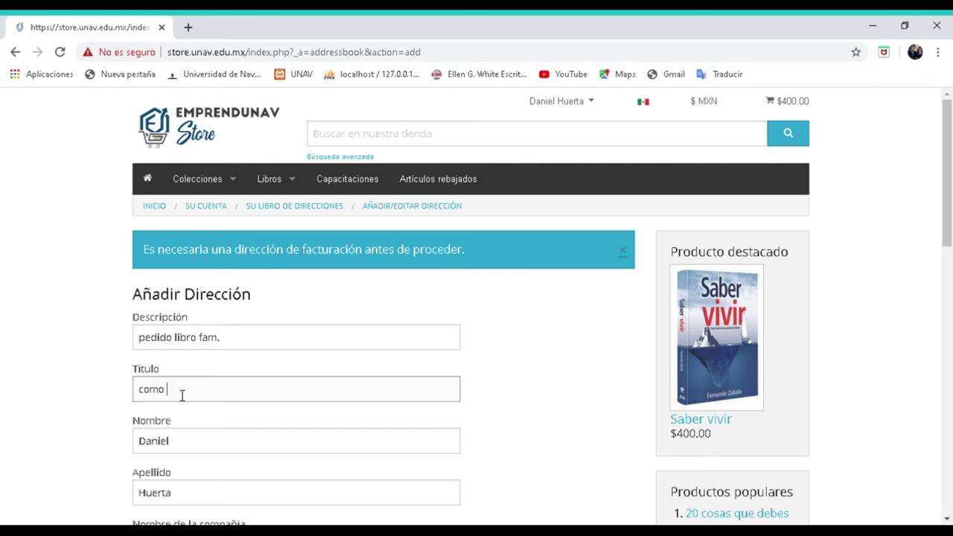
{"action": "type", "text": " alcanzar la dicha en el matrimonio"}
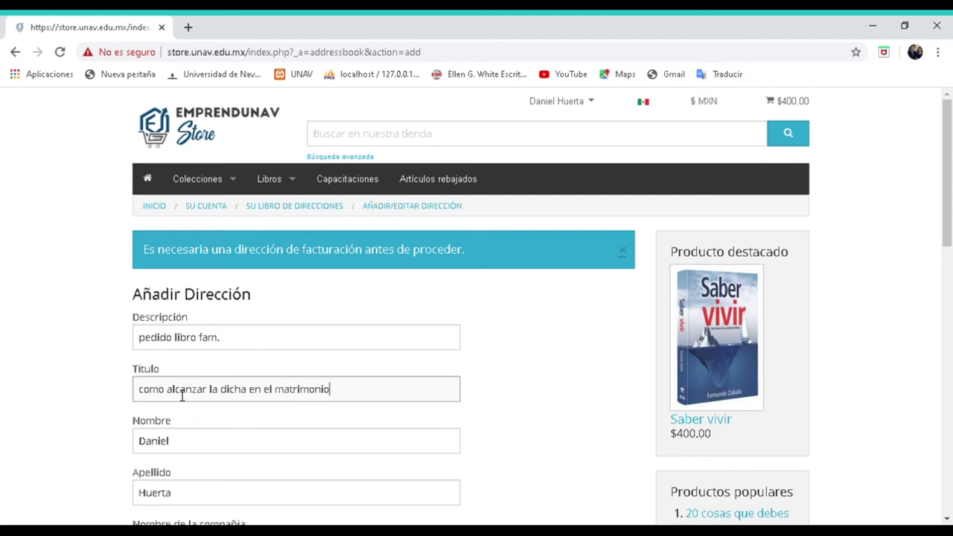
{"action": "scroll", "coordinate": [300, 341], "scroll_direction": "down", "scroll_amount": 2}
{"action": "left_click", "coordinate": [194, 312]}
{"action": "scroll", "coordinate": [276, 328], "scroll_direction": "down", "scroll_amount": 2}
{"action": "scroll", "coordinate": [233, 251], "scroll_direction": "up", "scroll_amount": 1}
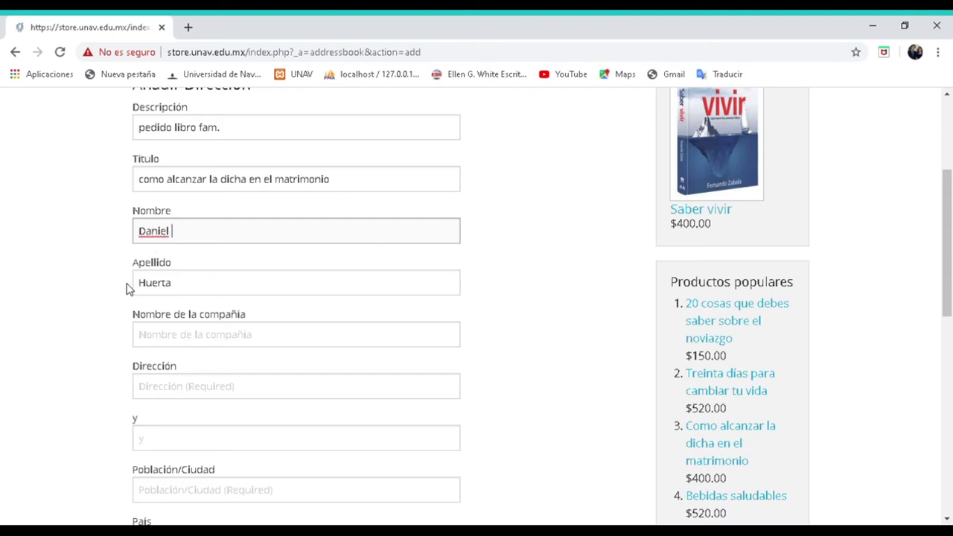
{"action": "scroll", "coordinate": [184, 275], "scroll_direction": "down", "scroll_amount": 1}
- Enter the company name for the billing address
{"action": "left_click", "coordinate": [182, 274]}
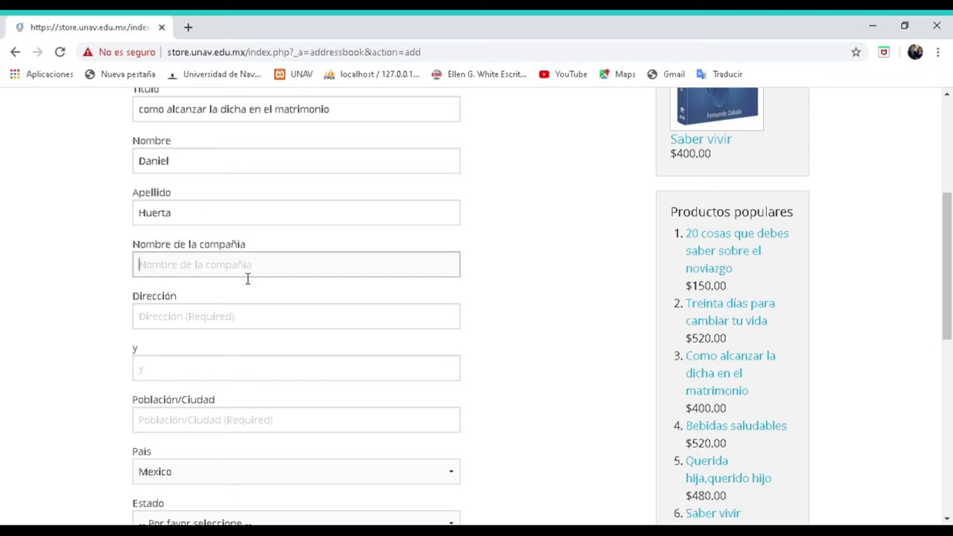
{"action": "type", "text": "re"}
{"action": "key", "text": "BackSpace"}
{"action": "type", "text": "ladfos "}
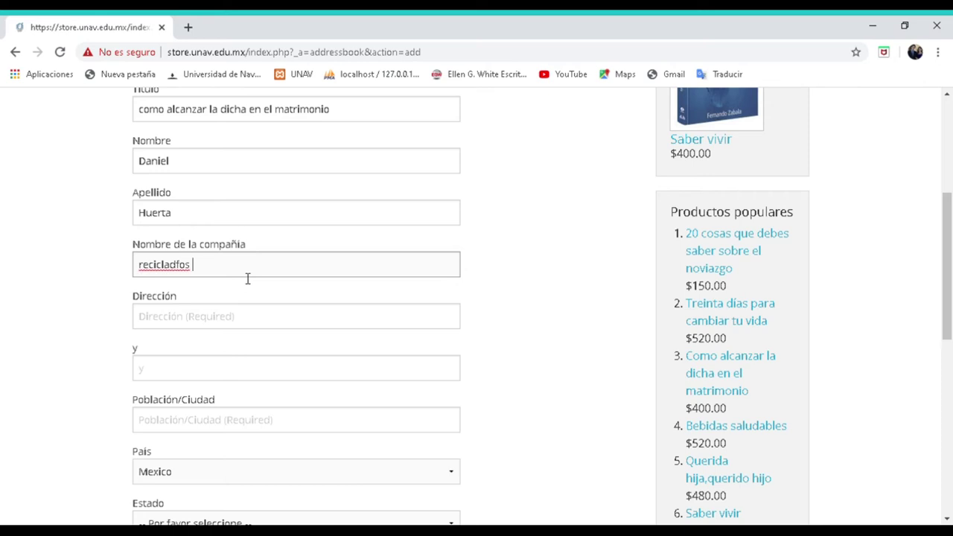
{"action": "type", "text": "jorjik"}
{"action": "key", "text": "BackSpace"}
{"action": "key", "text": "BackSpace"}
{"action": "key", "text": "BackSpace"}
{"action": "key", "text": "BackSpace"}
{"action": "key", "text": "BackSpace"}
{"action": "key", "text": "BackSpace"}
{"action": "key", "text": "BackSpace"}
{"action": "key", "text": "BackSpace"}
{"action": "key", "text": "BackSpace"}
{"action": "key", "text": "BackSpace"}
{"action": "type", "text": "daniel"}
- Fill in both street address lines, correcting the street number
{"action": "left_click", "coordinate": [163, 328]}
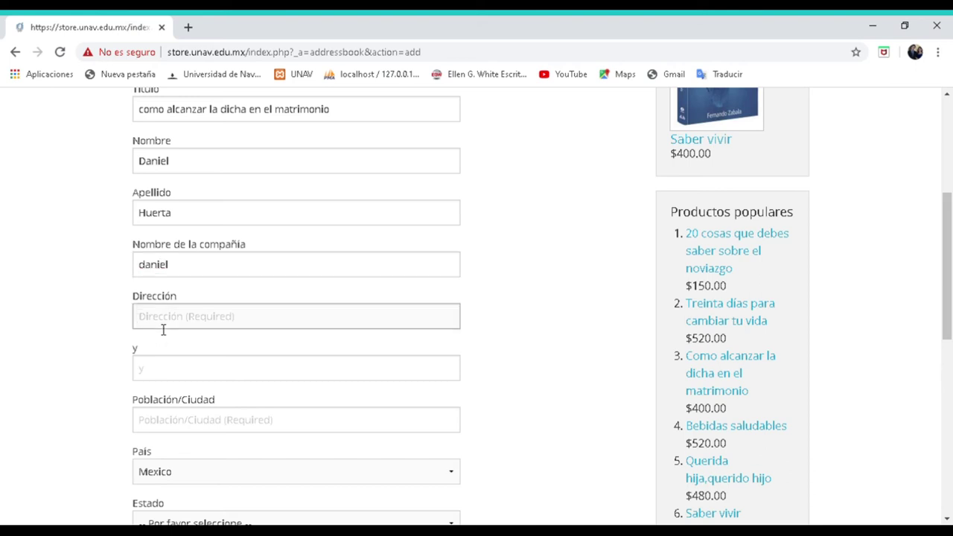
{"action": "left_click", "coordinate": [304, 363]}
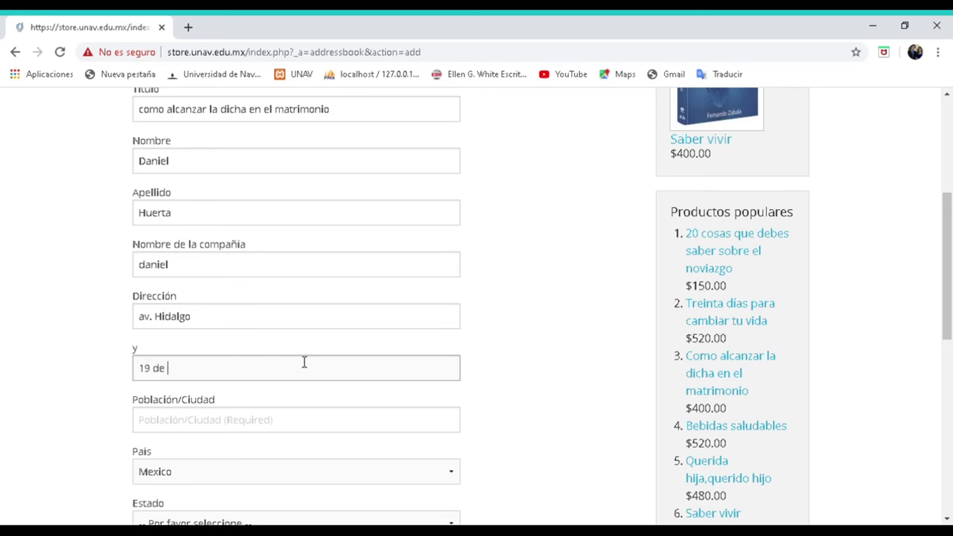
{"action": "left_click", "coordinate": [151, 374]}
{"action": "key", "text": "BackSpace"}
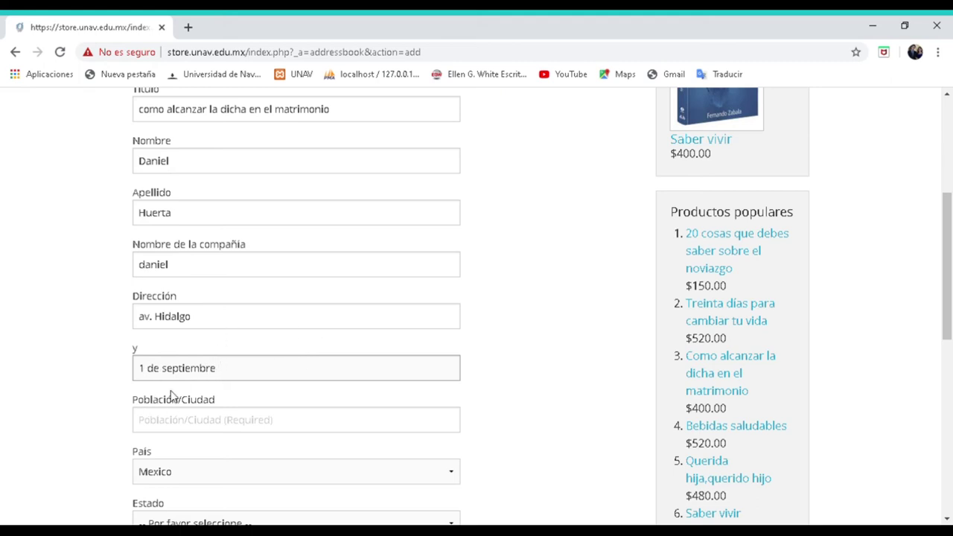
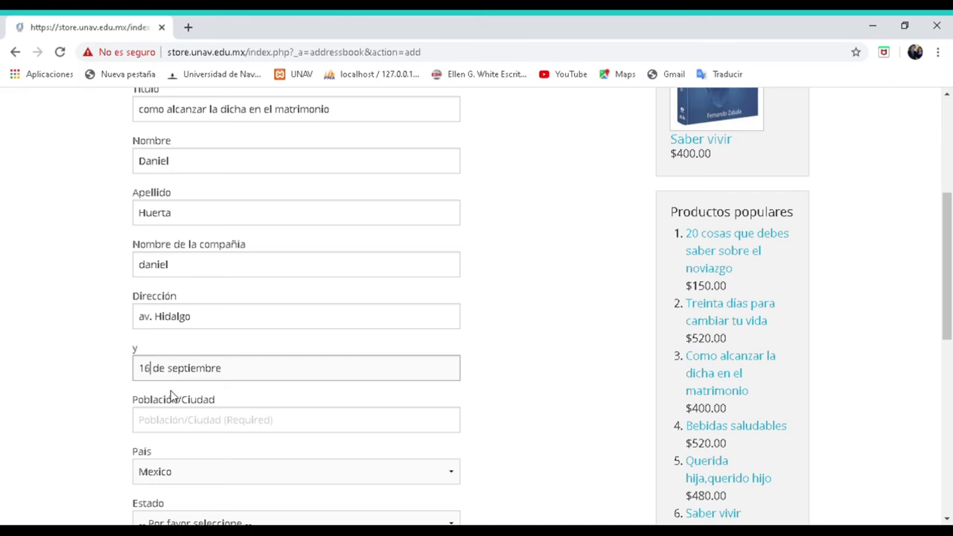
- Enter the city, choose the state, add the postal code and save the address
{"action": "scroll", "coordinate": [179, 372], "scroll_direction": "down", "scroll_amount": 2}
{"action": "left_click", "coordinate": [182, 291]}
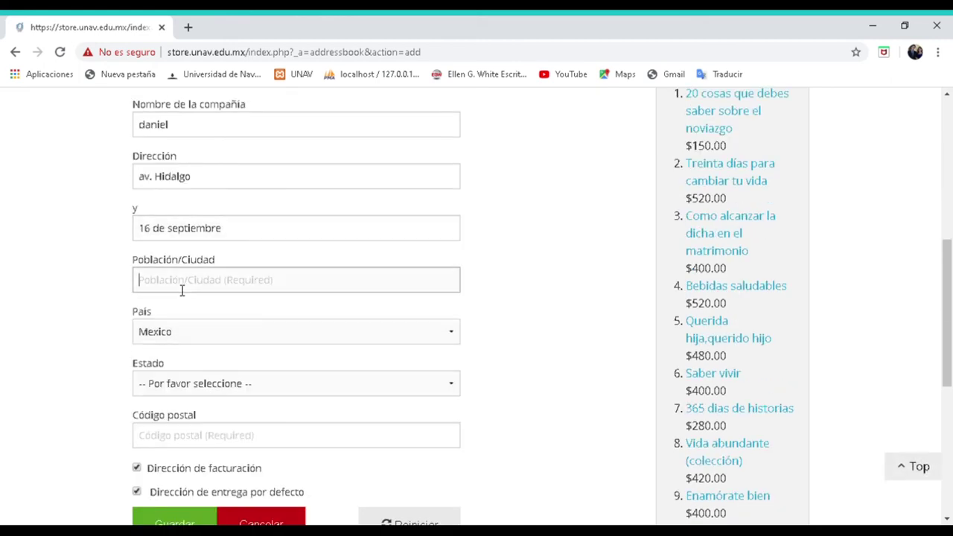
{"action": "type", "text": "Apizaco"}
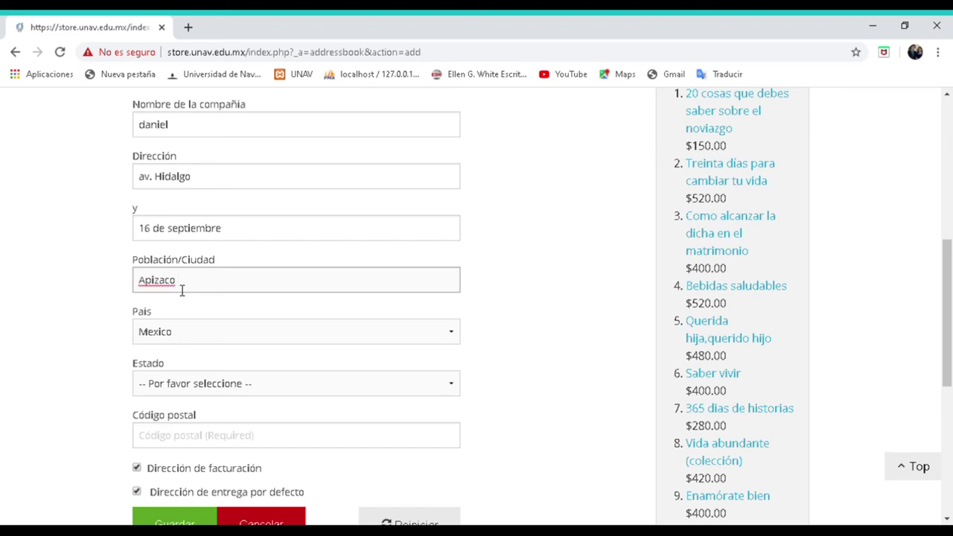
{"action": "scroll", "coordinate": [213, 302], "scroll_direction": "down", "scroll_amount": 1}
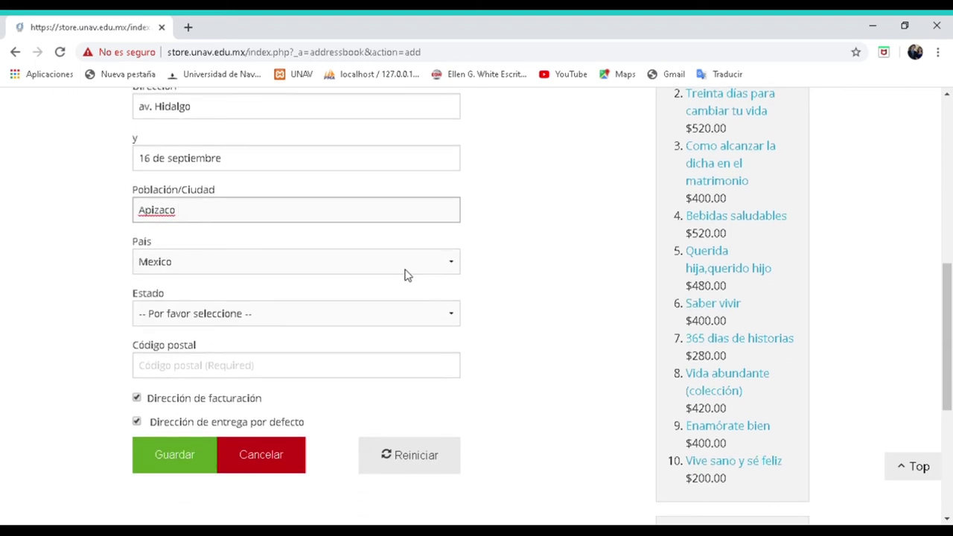
{"action": "left_click", "coordinate": [450, 324]}
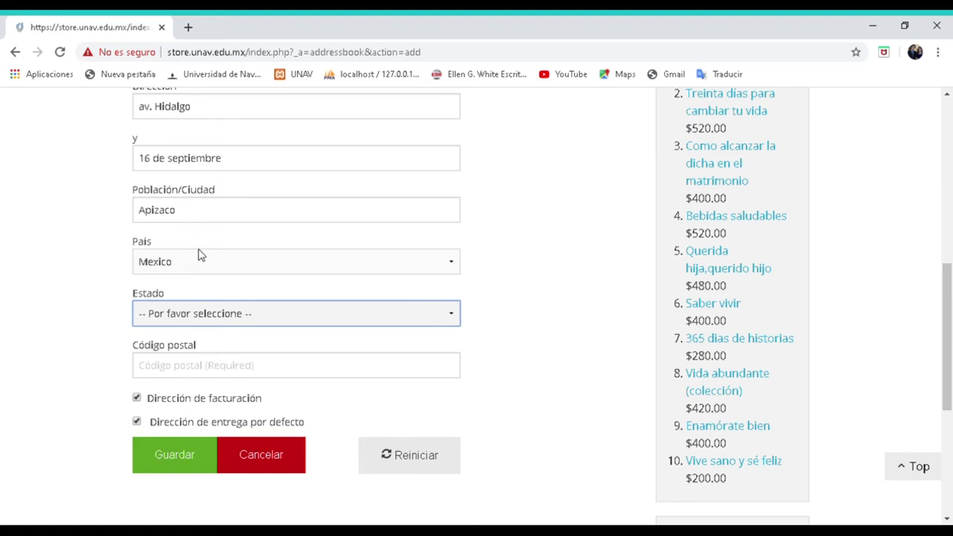
{"action": "type", "text": "tl"}
{"action": "scroll", "coordinate": [209, 368], "scroll_direction": "down", "scroll_amount": 1}
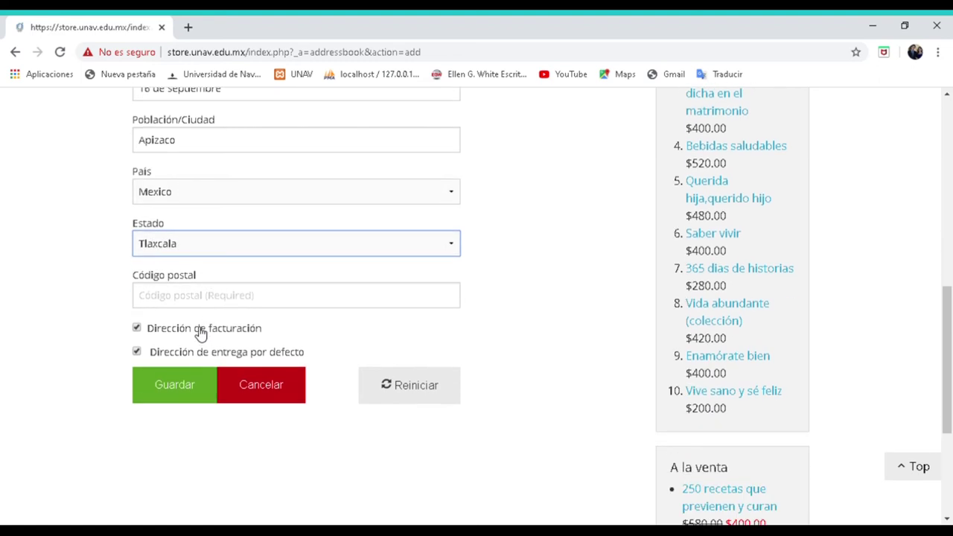
{"action": "left_click", "coordinate": [173, 301]}
{"action": "type", "text": "90300"}
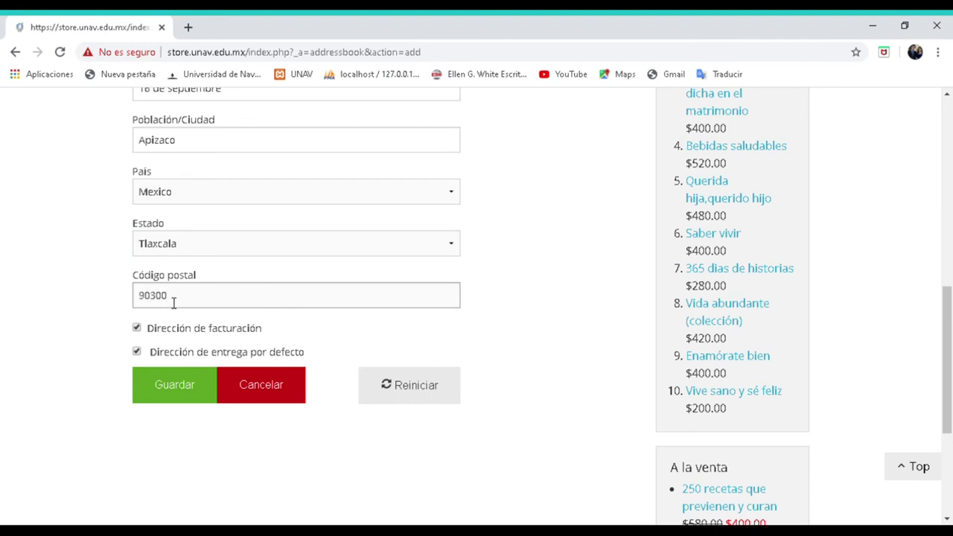
{"action": "scroll", "coordinate": [226, 353], "scroll_direction": "down", "scroll_amount": 2}
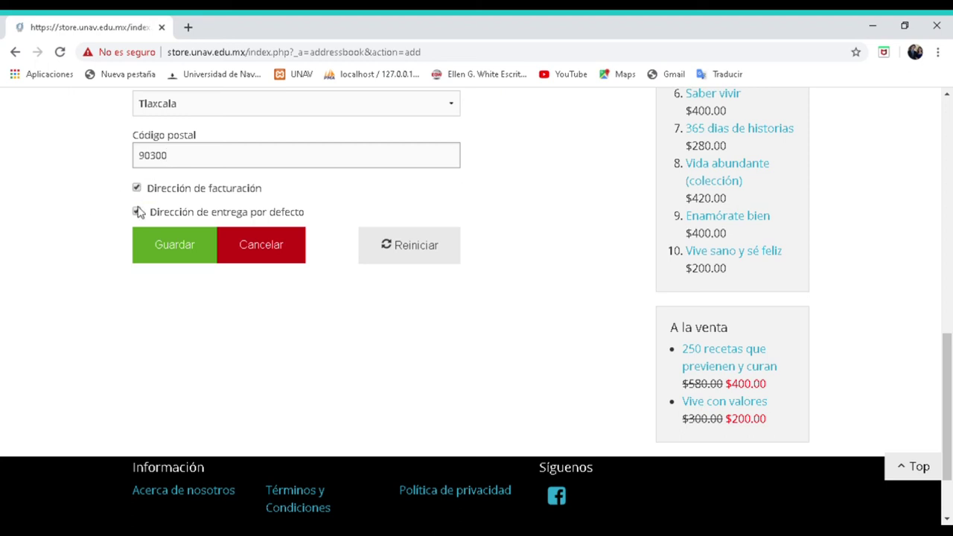
{"action": "left_click", "coordinate": [173, 255]}
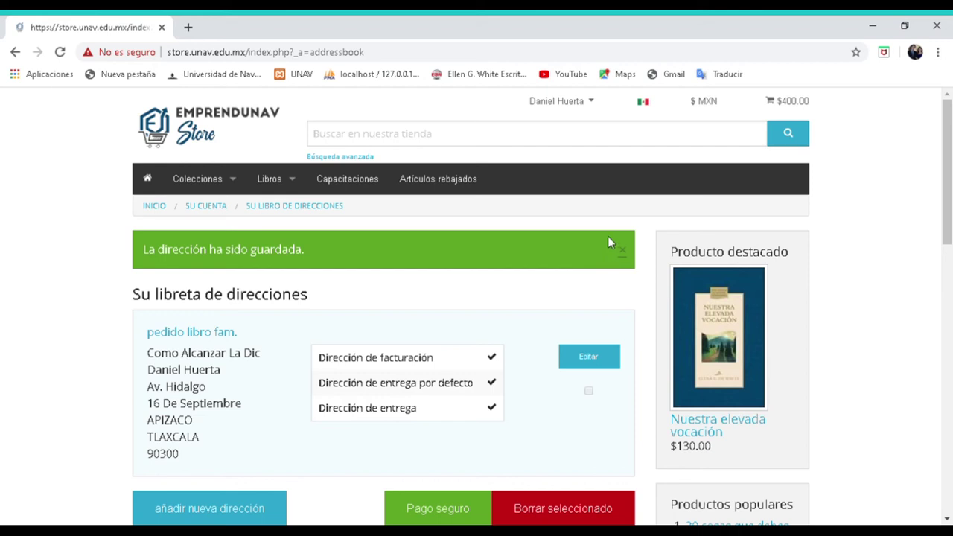
- Continue to secure checkout using the saved billing and delivery address
{"action": "scroll", "coordinate": [441, 276], "scroll_direction": "down", "scroll_amount": 2}
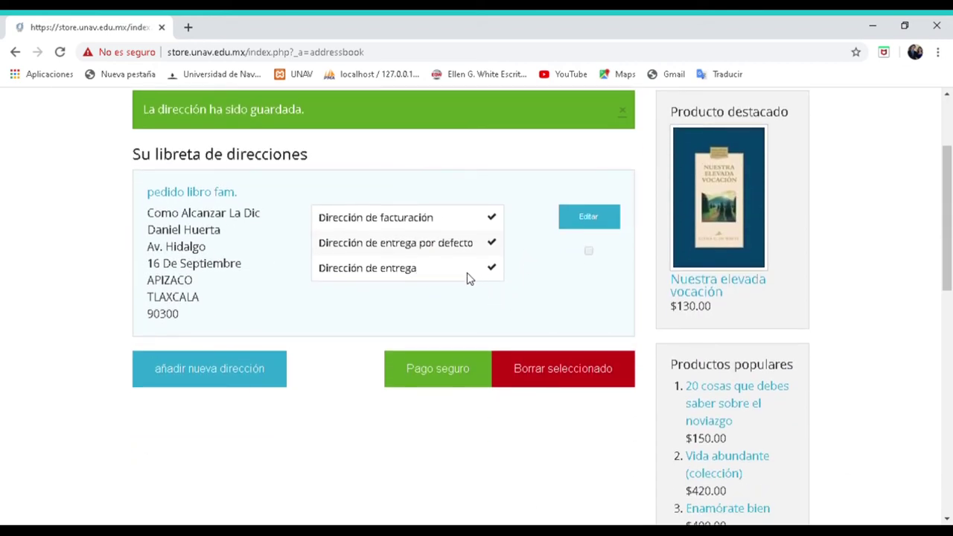
{"action": "scroll", "coordinate": [462, 278], "scroll_direction": "down", "scroll_amount": 1}
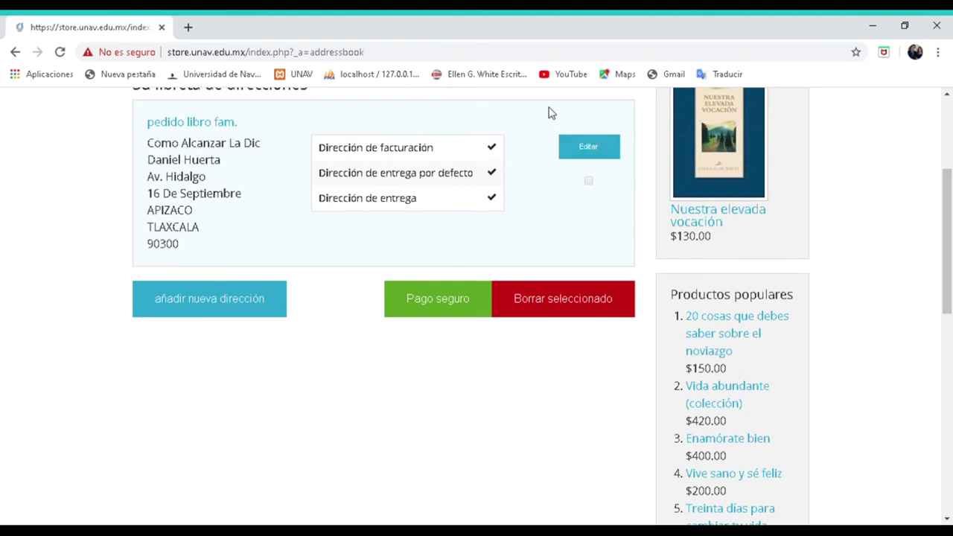
{"action": "left_click", "coordinate": [432, 302]}
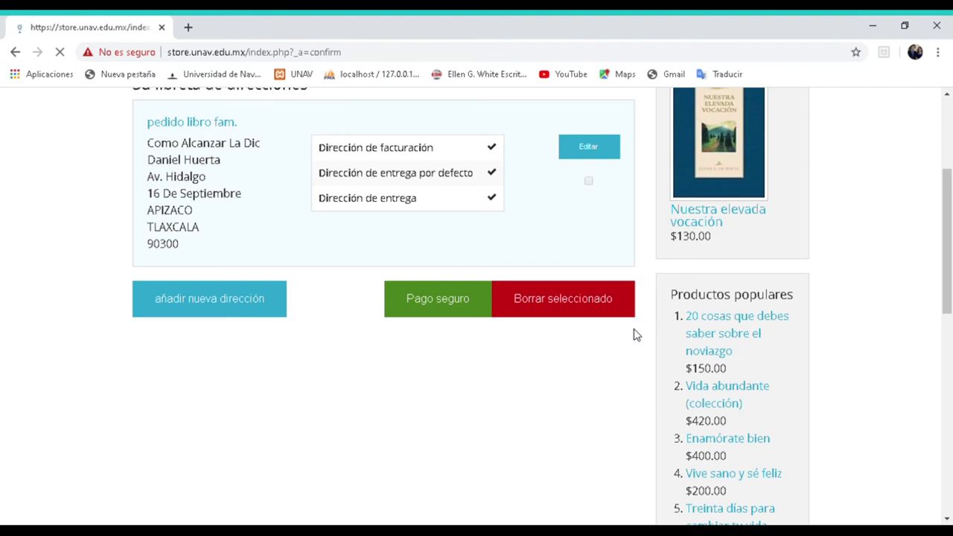
- Apply student support on the confirmation page and bring up the student list
{"action": "scroll", "coordinate": [551, 246], "scroll_direction": "down", "scroll_amount": 2}
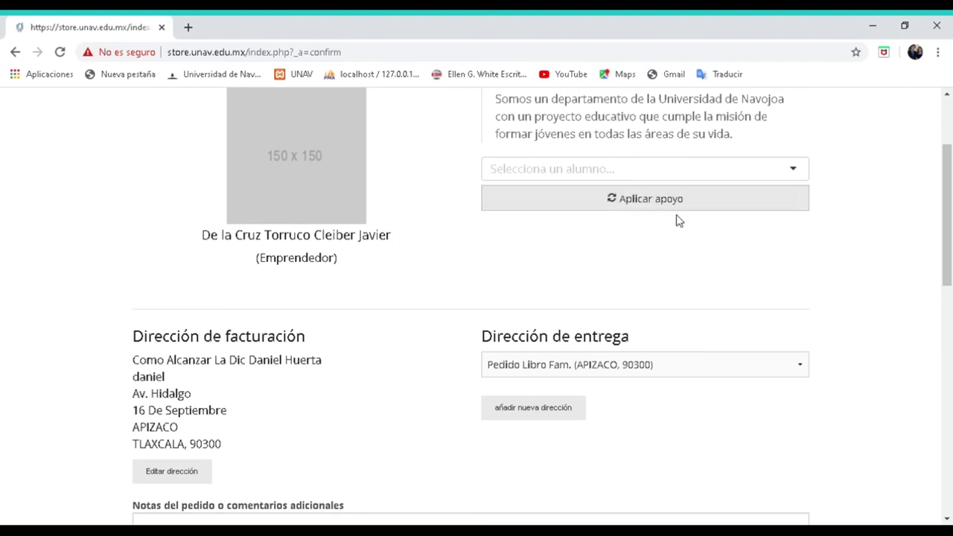
{"action": "left_click", "coordinate": [642, 201]}
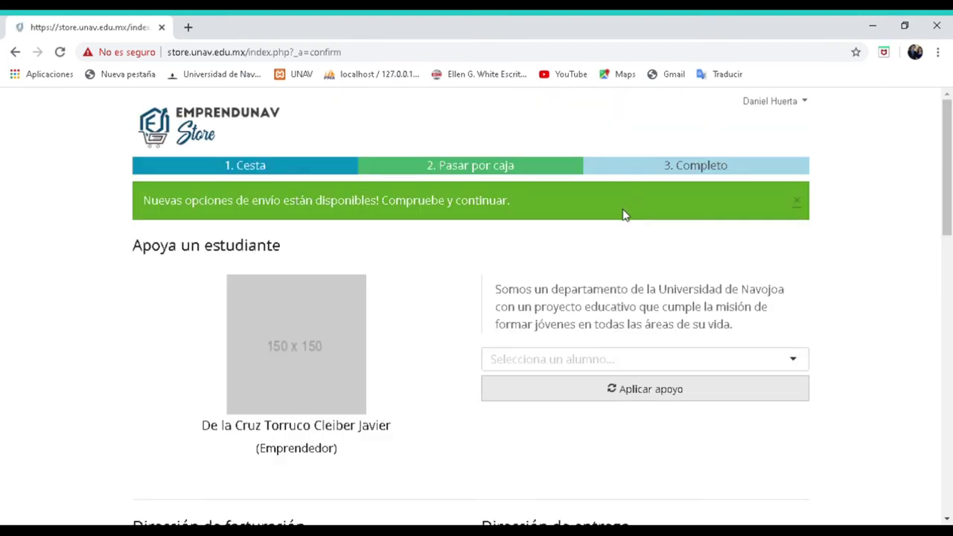
{"action": "scroll", "coordinate": [623, 213], "scroll_direction": "down", "scroll_amount": 2}
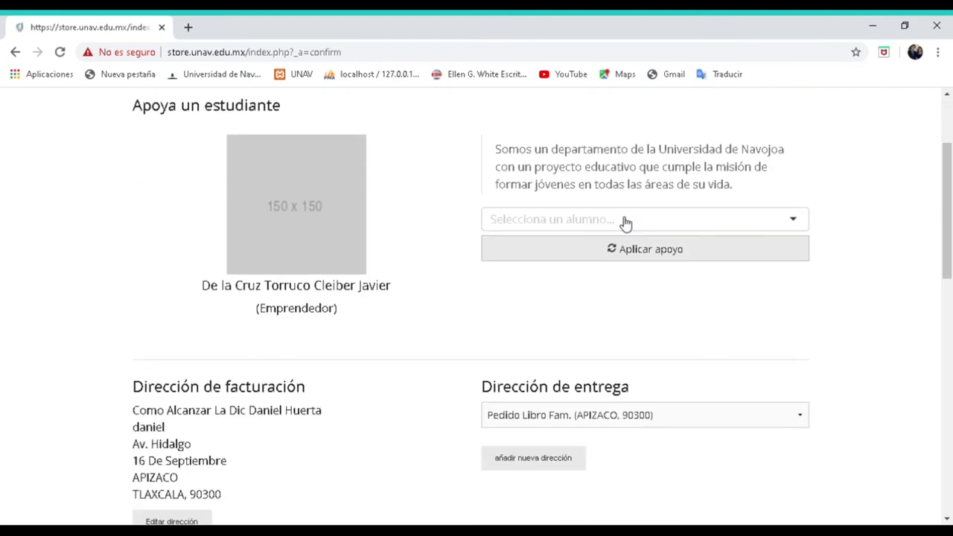
{"action": "left_click", "coordinate": [529, 220]}
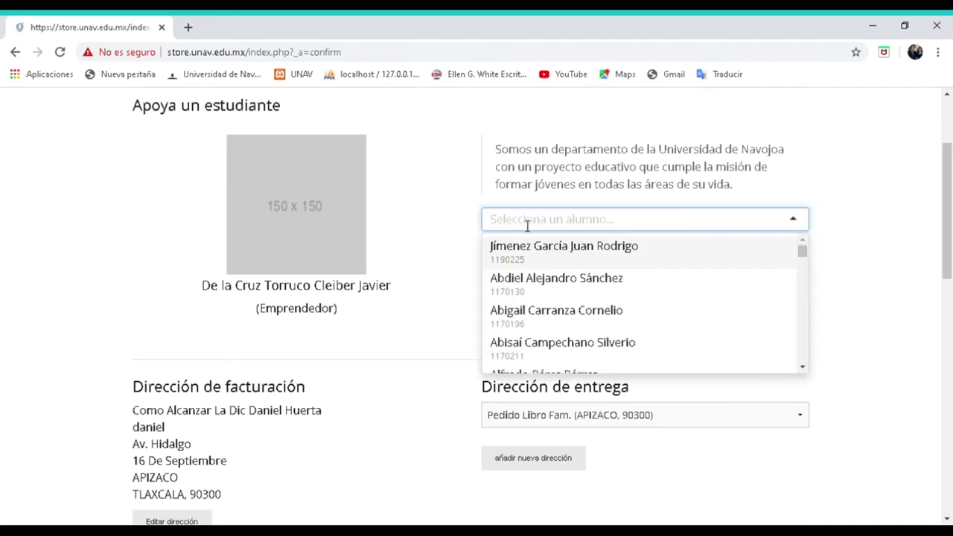
- Clear the student search text and reopen the list of students to support
{"action": "type", "text": "os"}
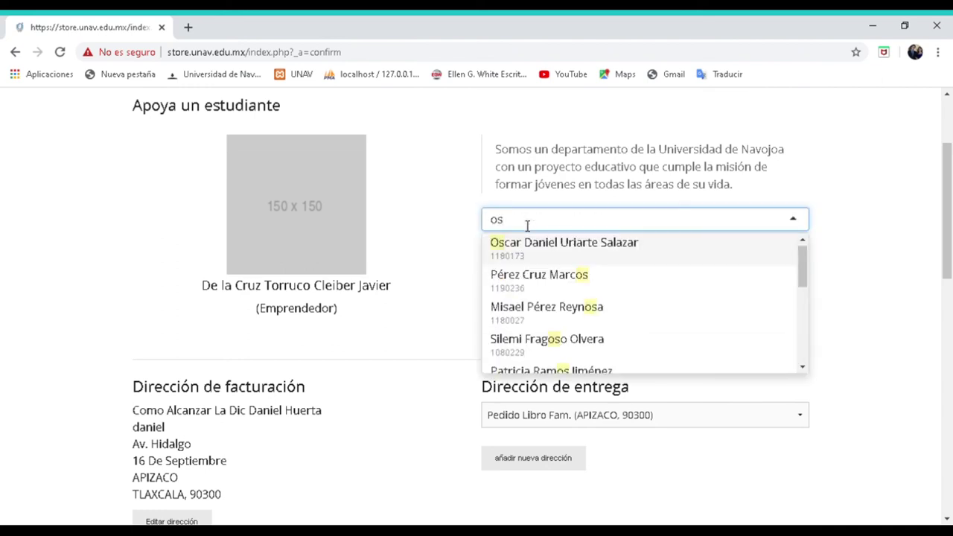
{"action": "key", "text": "BackSpace"}
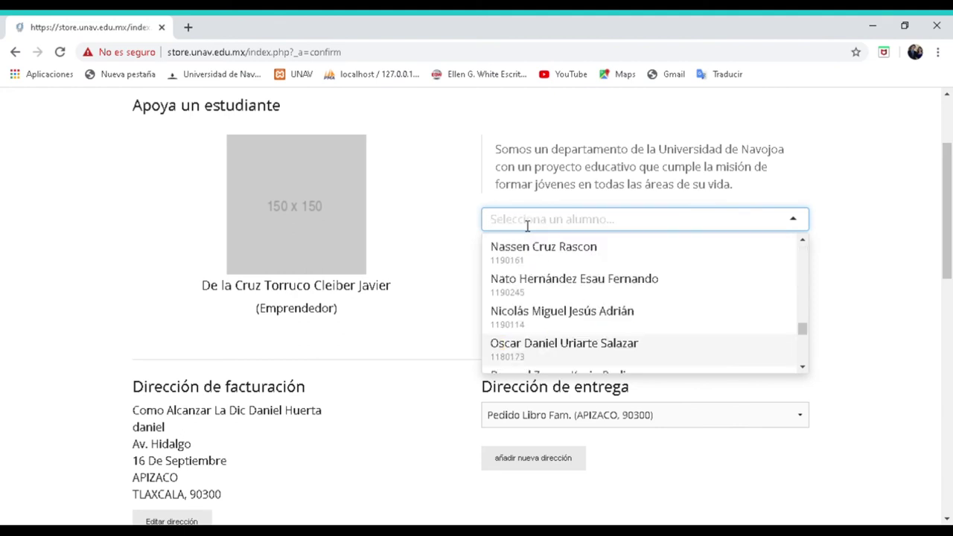
{"action": "scroll", "coordinate": [593, 262], "scroll_direction": "down", "scroll_amount": 3}
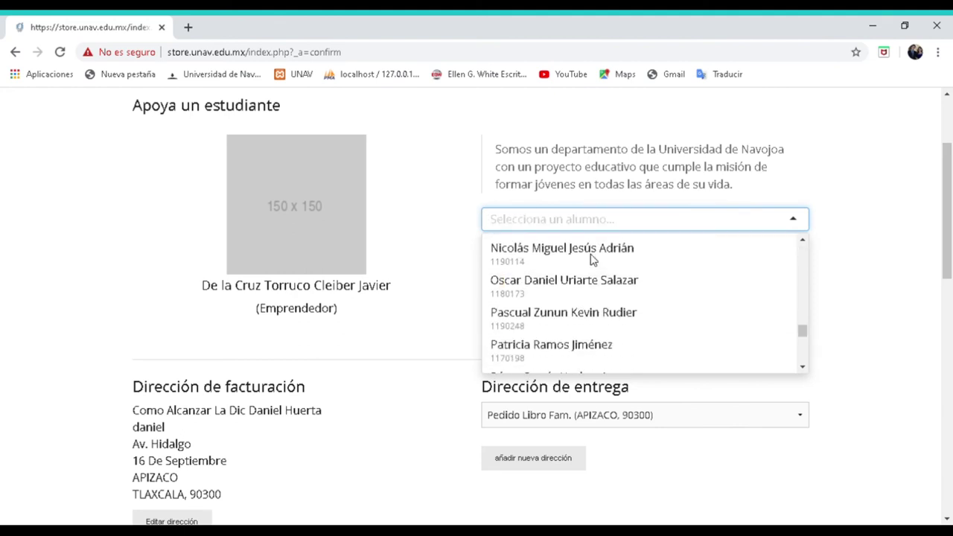
{"action": "scroll", "coordinate": [592, 262], "scroll_direction": "up", "scroll_amount": 5}
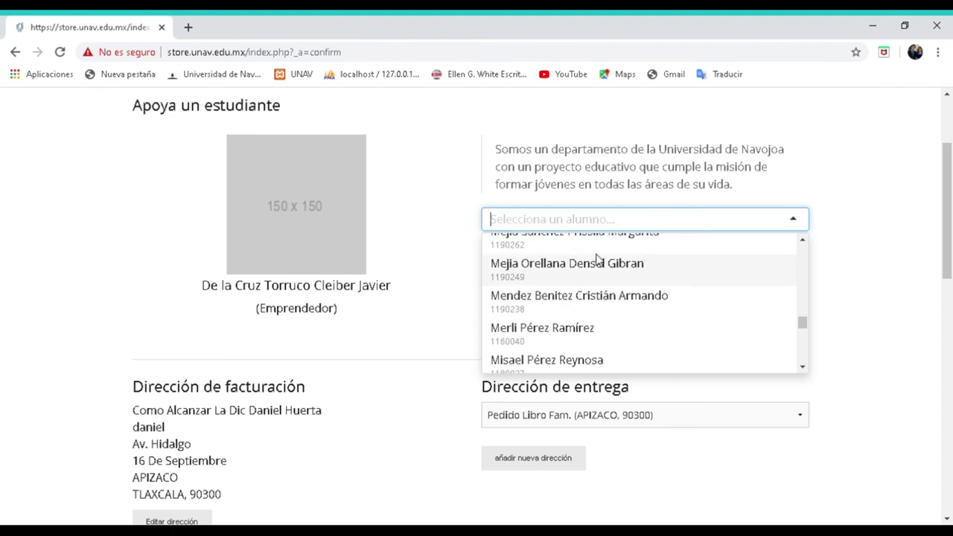
{"action": "scroll", "coordinate": [595, 260], "scroll_direction": "up", "scroll_amount": 3}
{"action": "scroll", "coordinate": [596, 259], "scroll_direction": "up", "scroll_amount": 10}
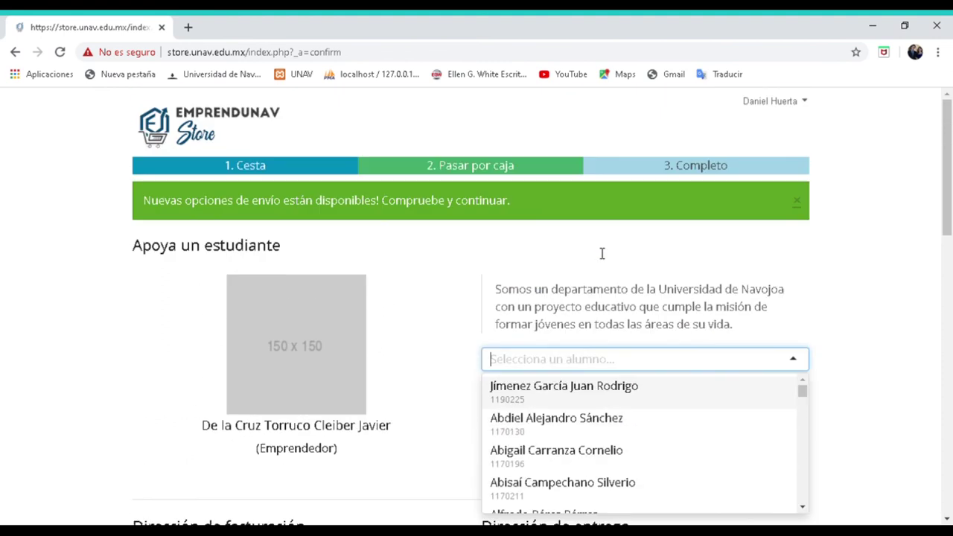
{"action": "left_click_drag", "start_coordinate": [948, 188], "coordinate": [947, 283]}
{"action": "scroll", "coordinate": [846, 280], "scroll_direction": "up", "scroll_amount": 2}
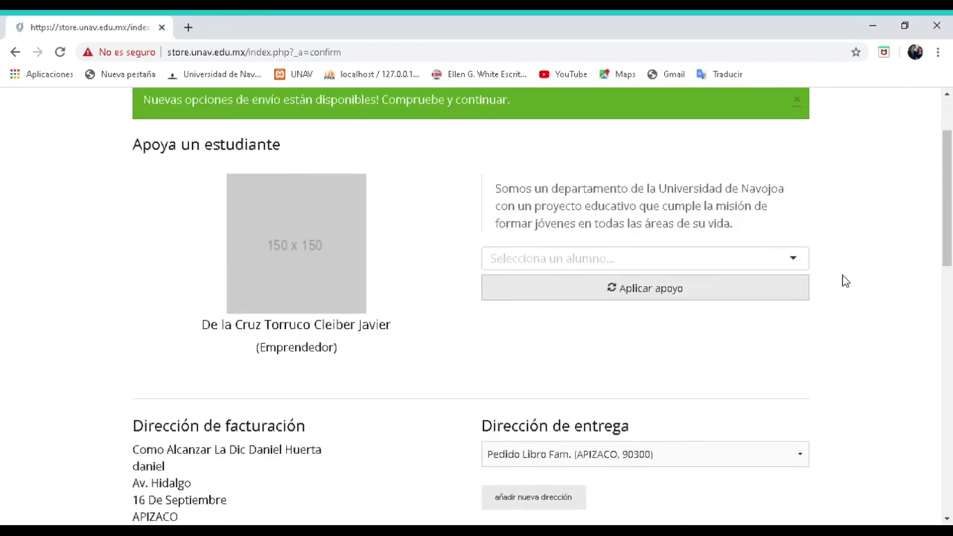
{"action": "left_click", "coordinate": [795, 262]}
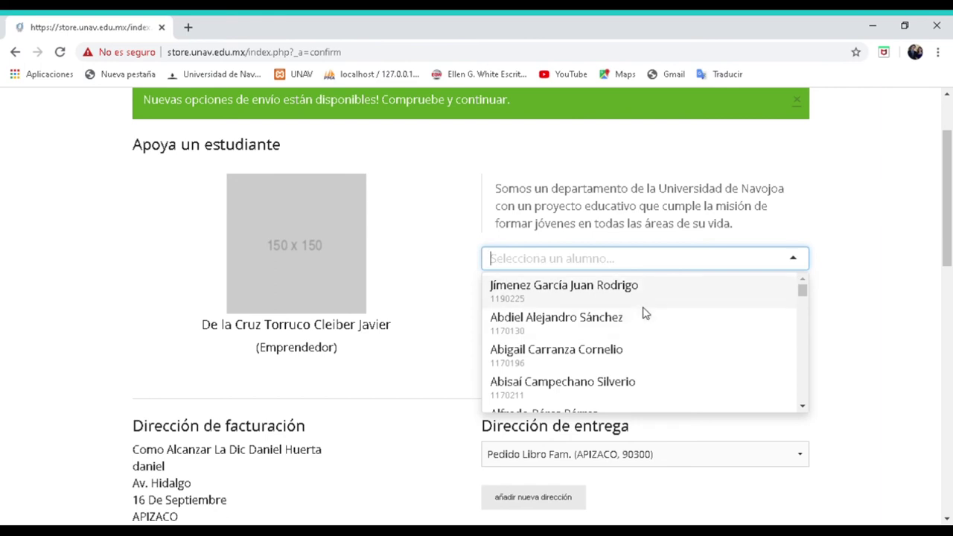
- Search for the Enfermería student, select the match and apply support
{"action": "scroll", "coordinate": [645, 313], "scroll_direction": "down", "scroll_amount": 3}
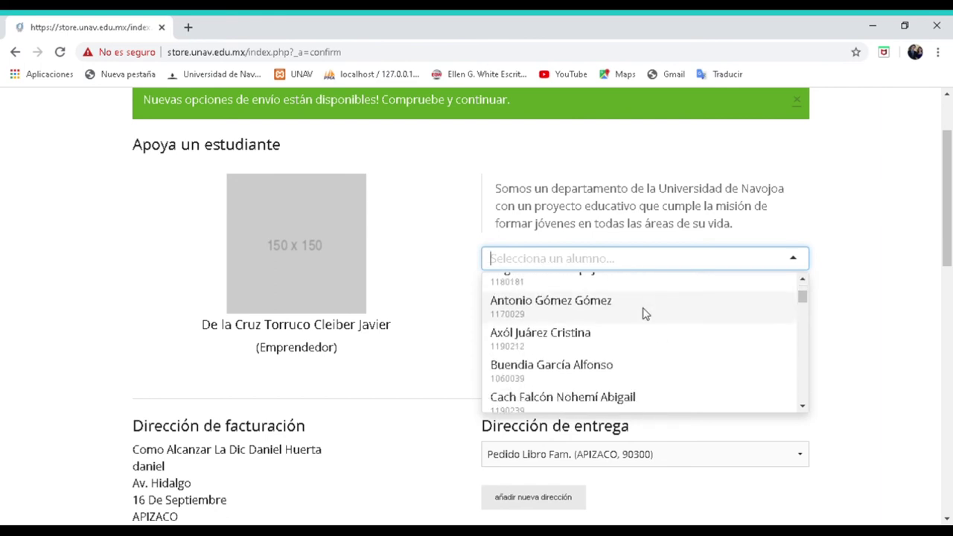
{"action": "scroll", "coordinate": [643, 313], "scroll_direction": "down", "scroll_amount": 5}
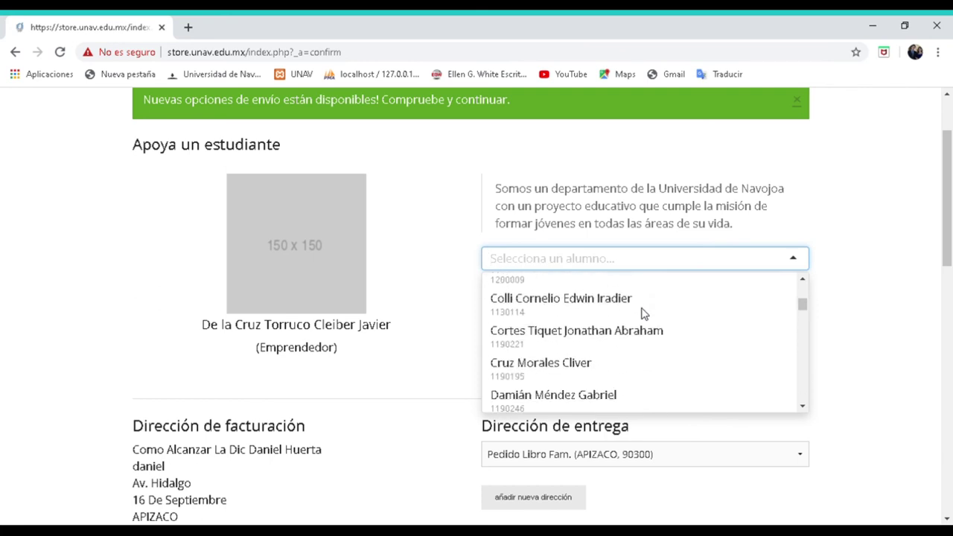
{"action": "scroll", "coordinate": [645, 315], "scroll_direction": "down", "scroll_amount": 6}
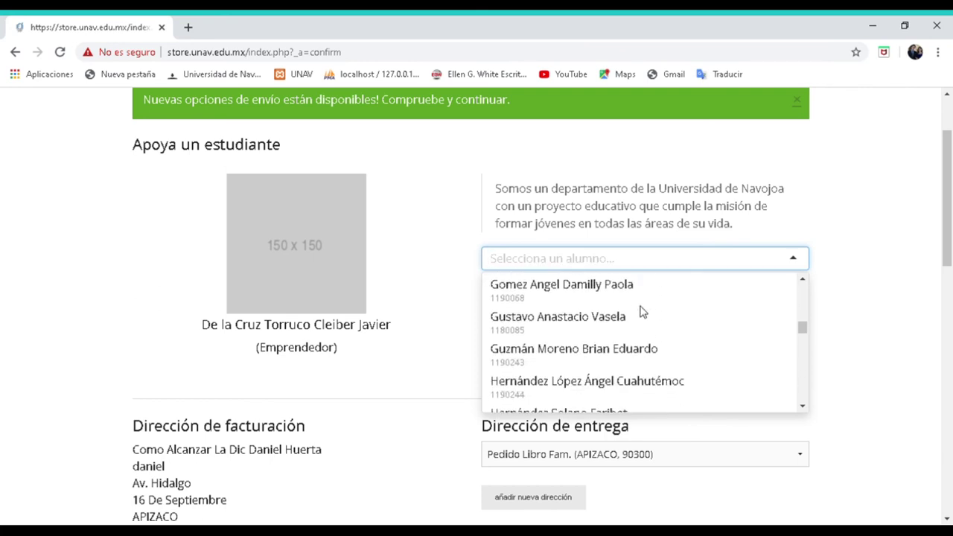
{"action": "scroll", "coordinate": [645, 313], "scroll_direction": "down", "scroll_amount": 7}
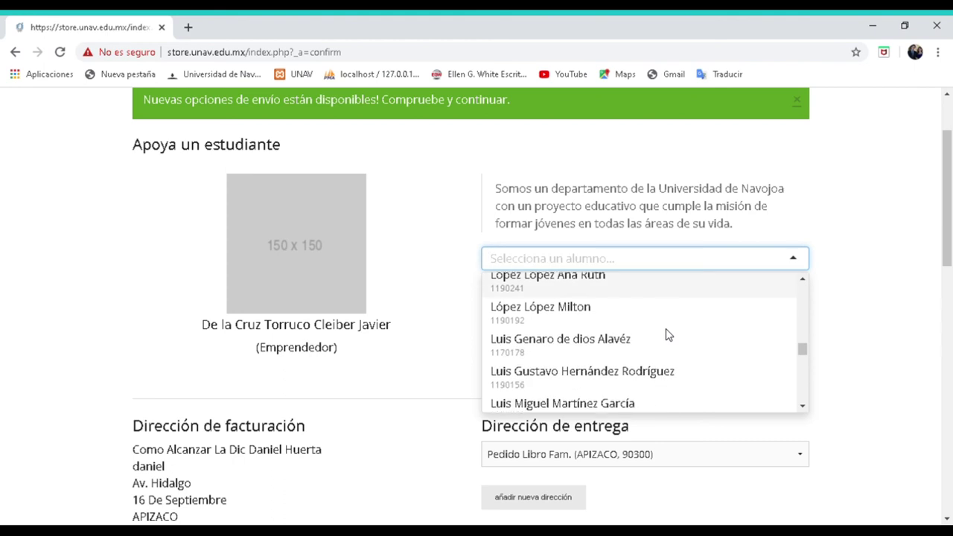
{"action": "scroll", "coordinate": [666, 331], "scroll_direction": "down", "scroll_amount": 6}
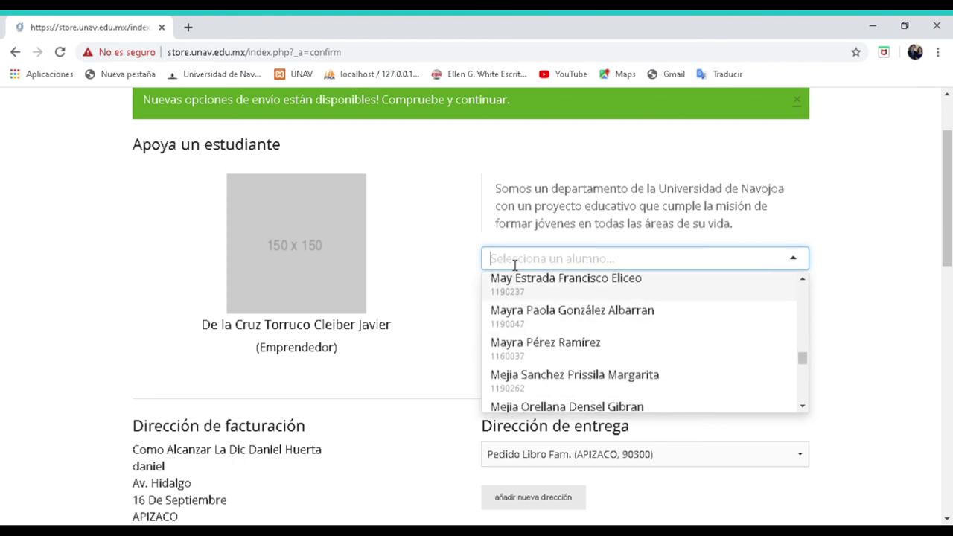
{"action": "type", "text": "s"}
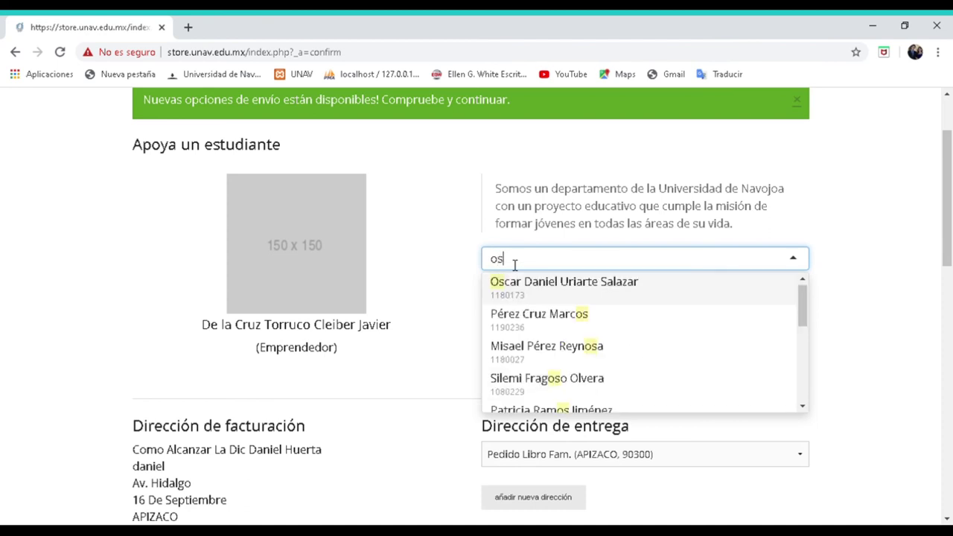
{"action": "type", "text": "car"}
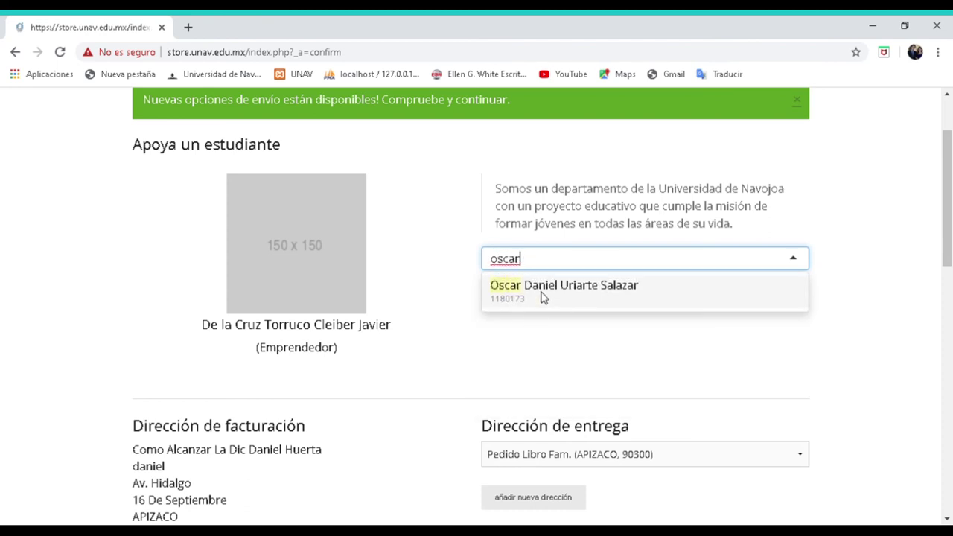
{"action": "left_click", "coordinate": [544, 298]}
{"action": "left_click", "coordinate": [673, 297]}
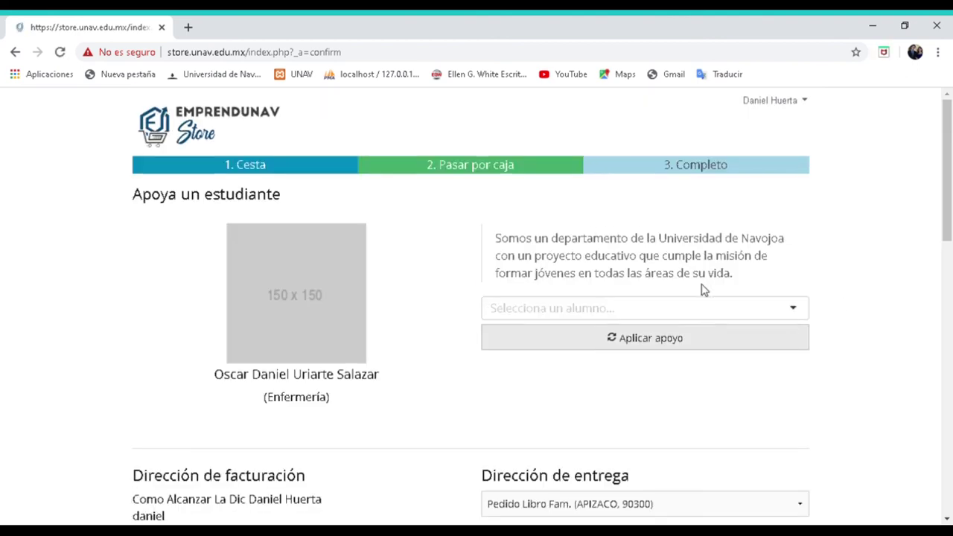
{"action": "scroll", "coordinate": [702, 288], "scroll_direction": "down", "scroll_amount": 2}
{"action": "scroll", "coordinate": [532, 239], "scroll_direction": "down", "scroll_amount": 2}
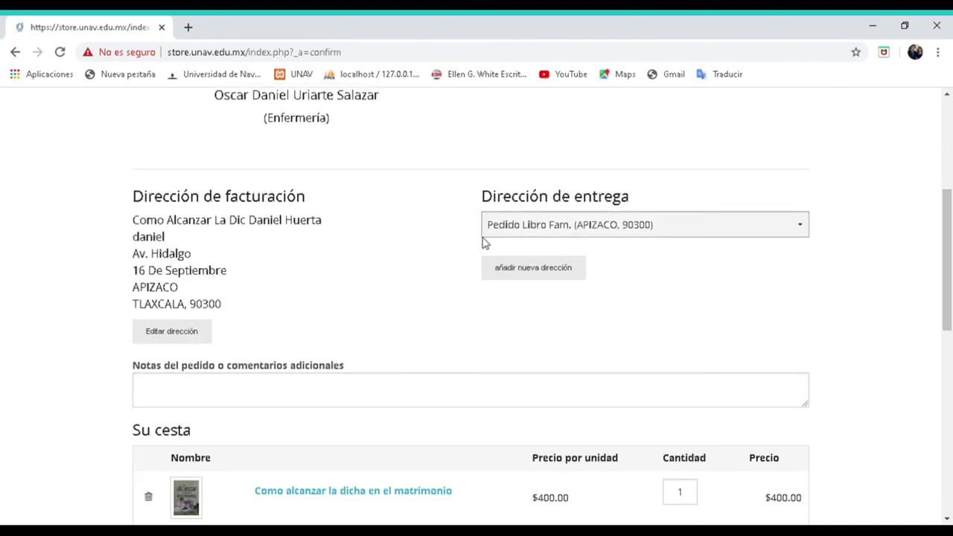
{"action": "scroll", "coordinate": [415, 241], "scroll_direction": "down", "scroll_amount": 2}
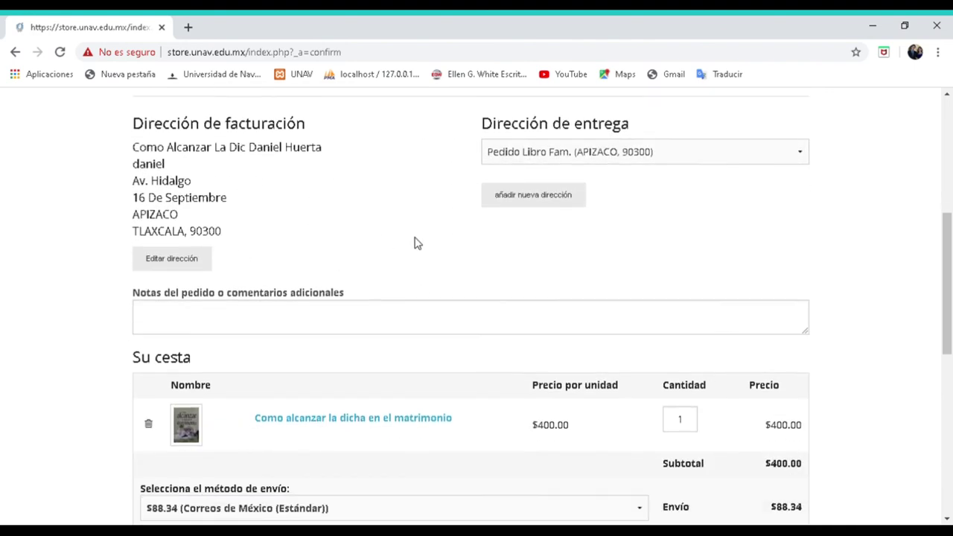
{"action": "scroll", "coordinate": [592, 298], "scroll_direction": "down", "scroll_amount": 2}
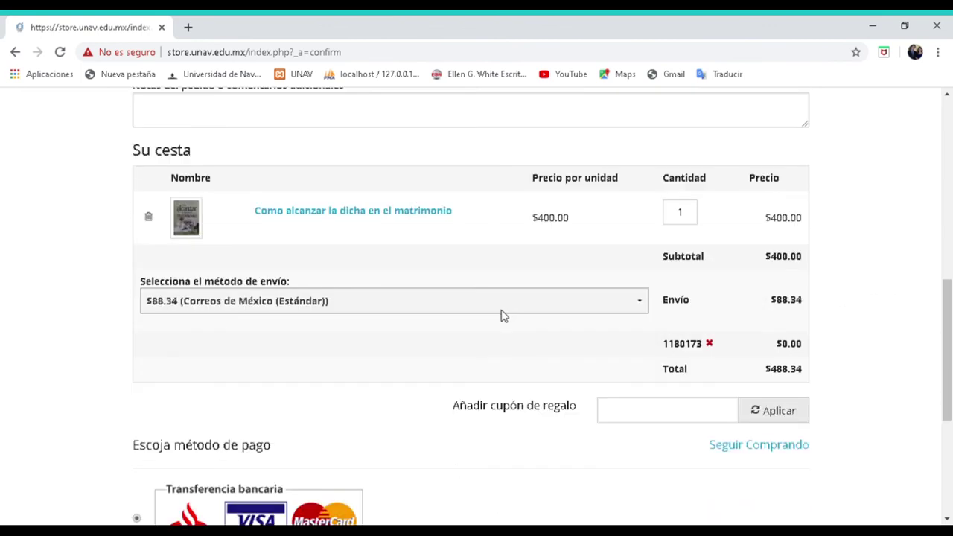
{"action": "left_click", "coordinate": [643, 303]}
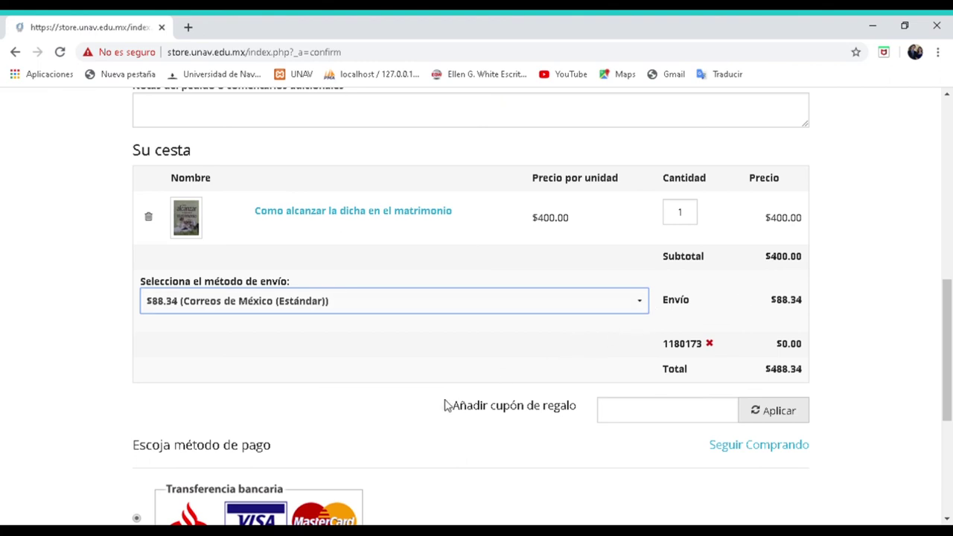
{"action": "scroll", "coordinate": [660, 417], "scroll_direction": "down", "scroll_amount": 3}
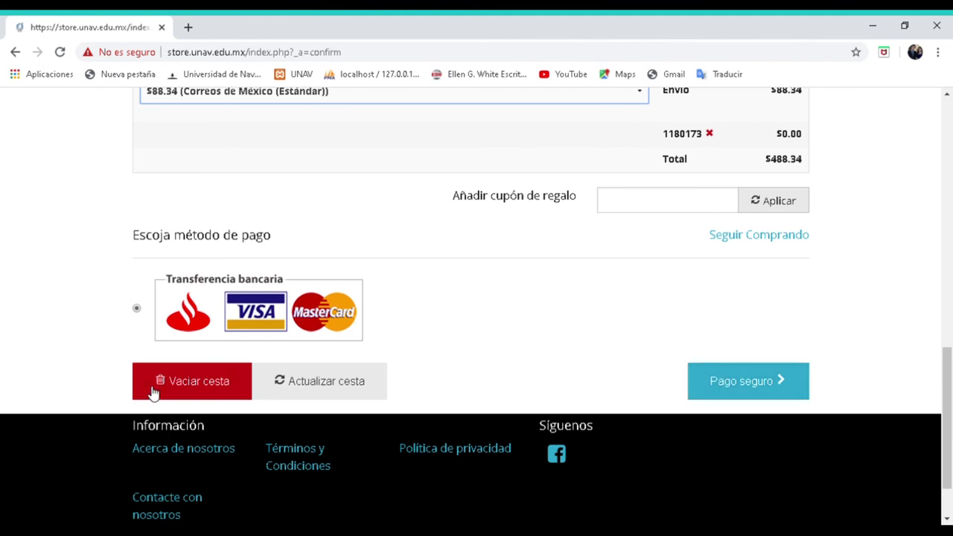
{"action": "left_click", "coordinate": [774, 393]}
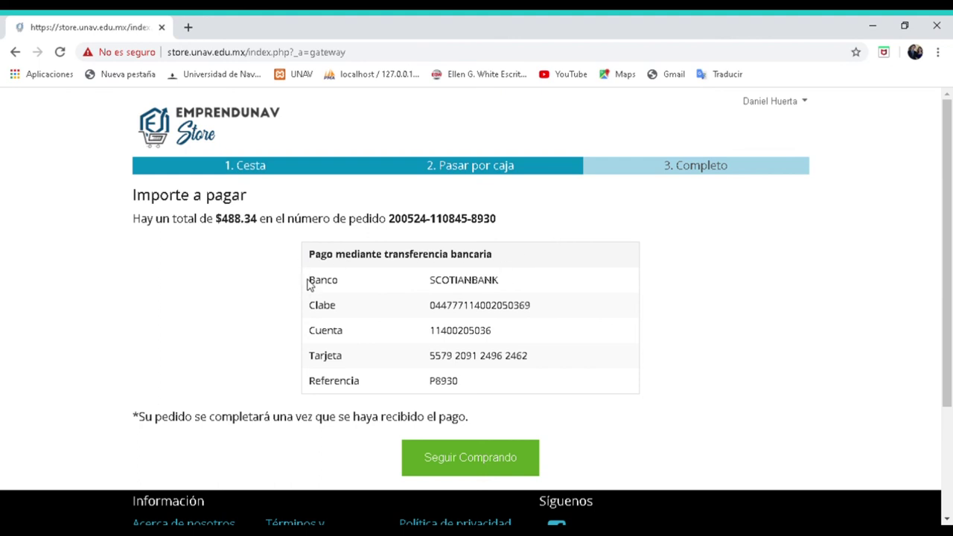
- Select the SCOTIANBANK bank name, CLABE, account, card number and payment reference to copy them
{"action": "left_click_drag", "start_coordinate": [499, 280], "coordinate": [380, 280]}
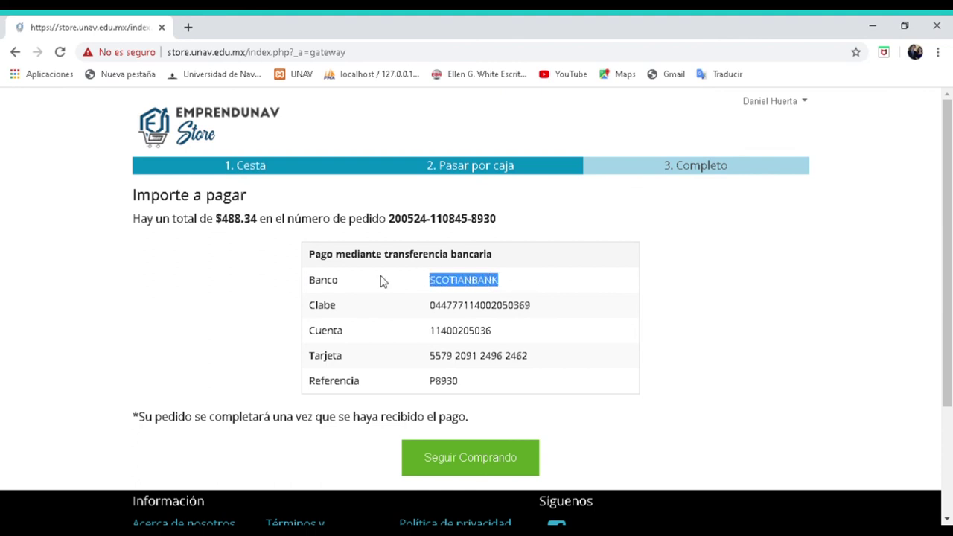
{"action": "left_click_drag", "start_coordinate": [543, 308], "coordinate": [387, 311]}
{"action": "left_click_drag", "start_coordinate": [504, 330], "coordinate": [421, 326]}
{"action": "left_click_drag", "start_coordinate": [543, 357], "coordinate": [386, 360]}
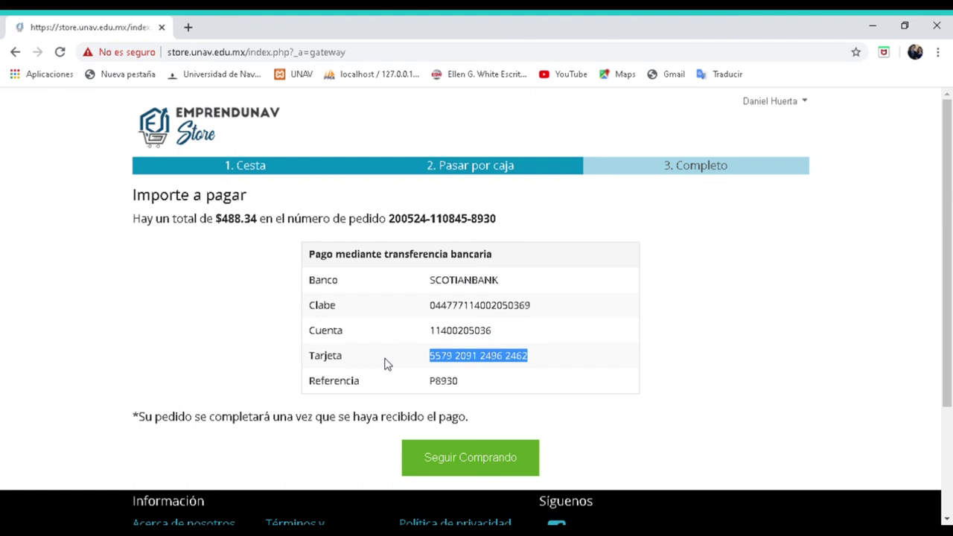
{"action": "left_click_drag", "start_coordinate": [473, 385], "coordinate": [416, 391]}
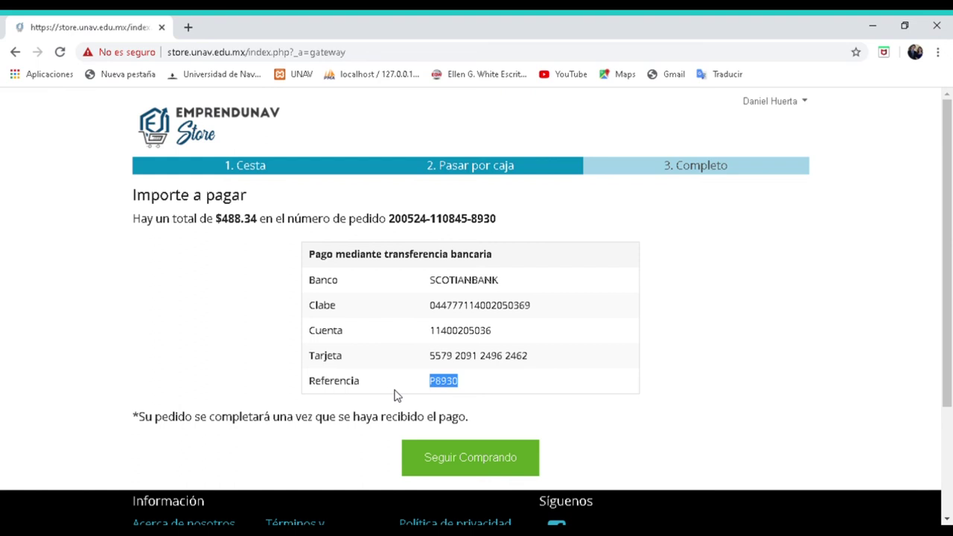
{"action": "scroll", "coordinate": [397, 396], "scroll_direction": "down", "scroll_amount": 2}
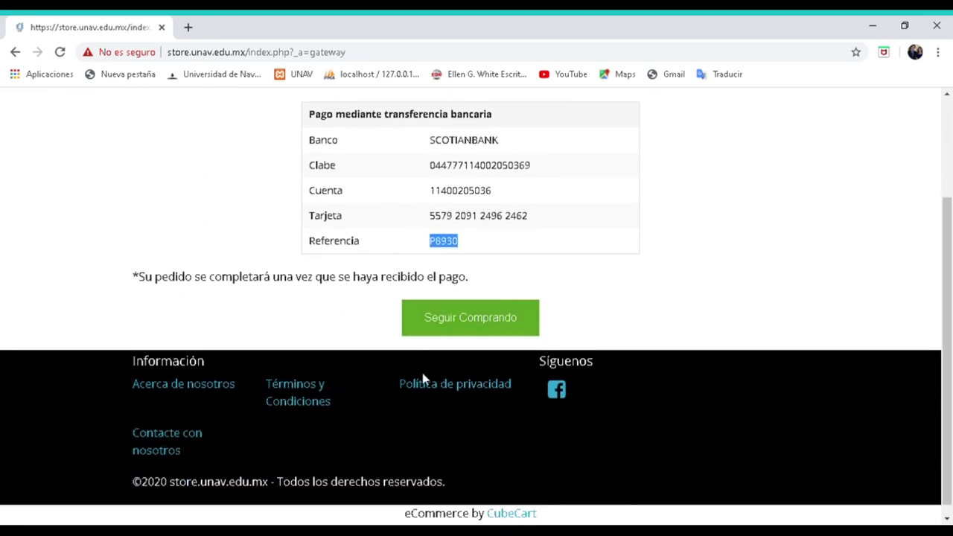
{"action": "scroll", "coordinate": [469, 390], "scroll_direction": "up", "scroll_amount": 2}
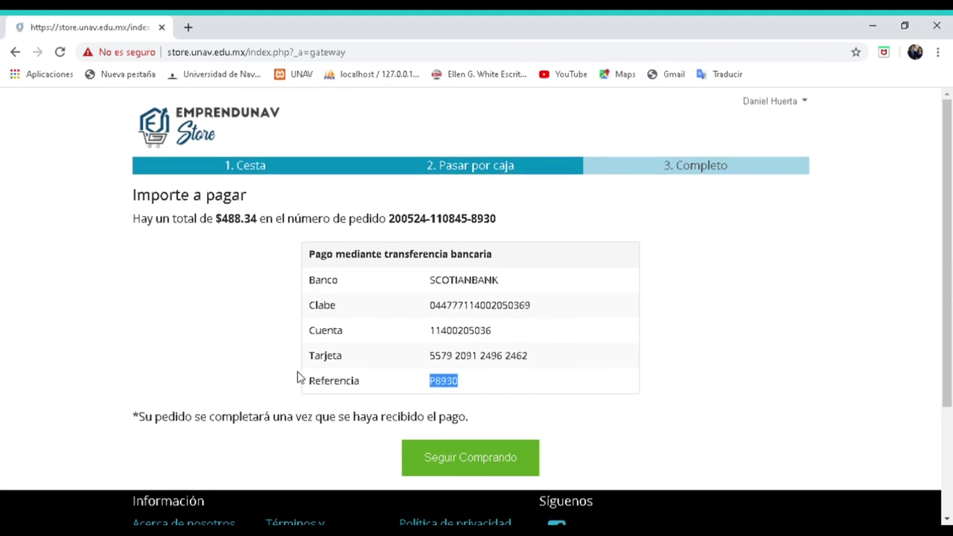